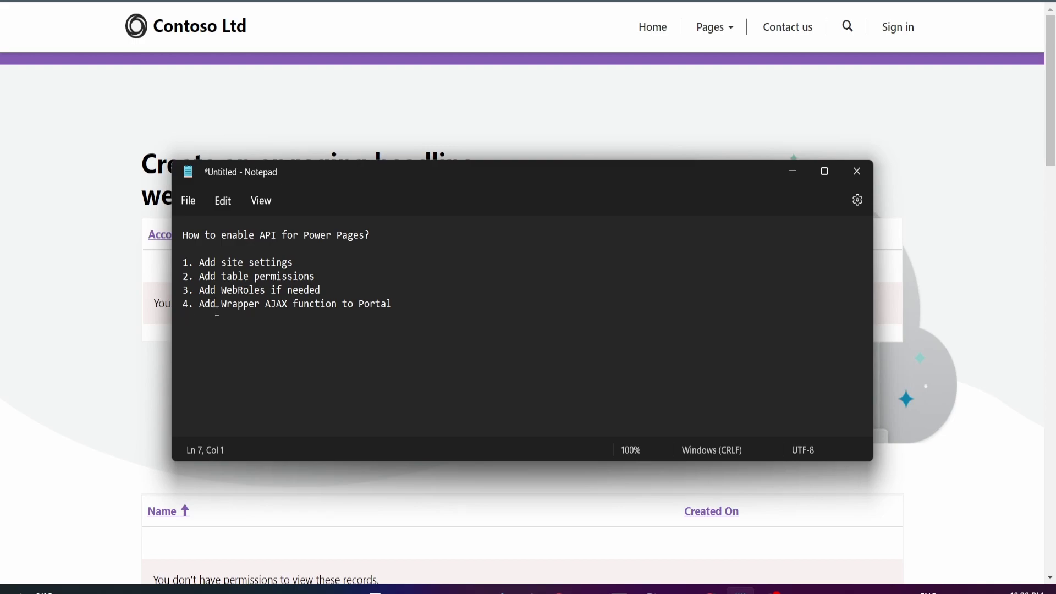
# Highlight the 'Add Wrapper AJAX function to Portal' note, then minimize Notepad to reveal the Contoso portal.
pyautogui.moveTo(220, 304); pyautogui.dragTo(376, 305)
pyautogui.click(405, 306)
pyautogui.click(645, 102)
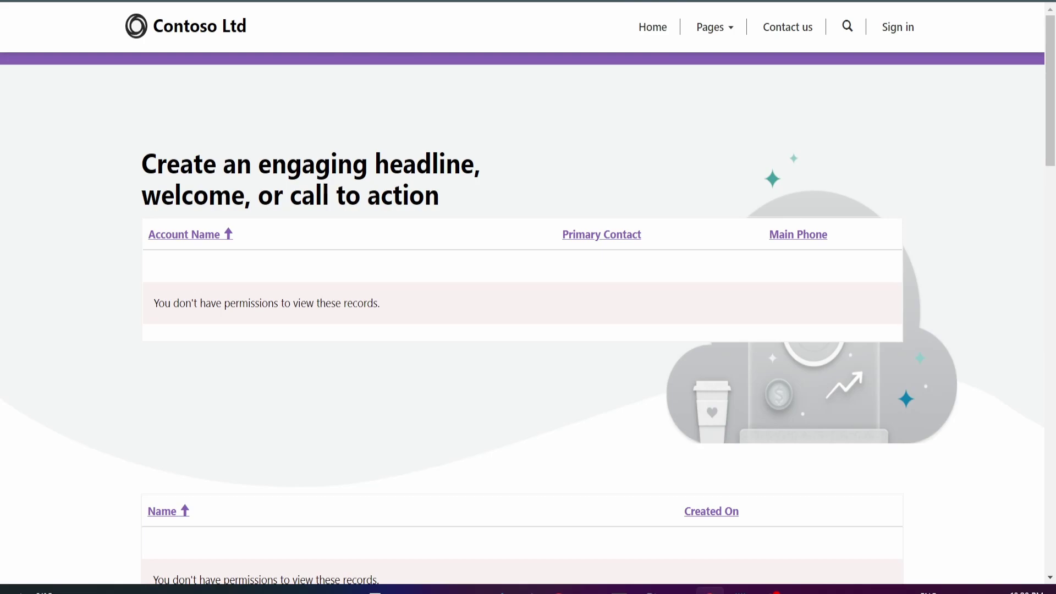
# Copy the Wrapper AJAX function code block from the Learn Web API write-operations article.
pyautogui.hotkey('ctrl', 'Tab')
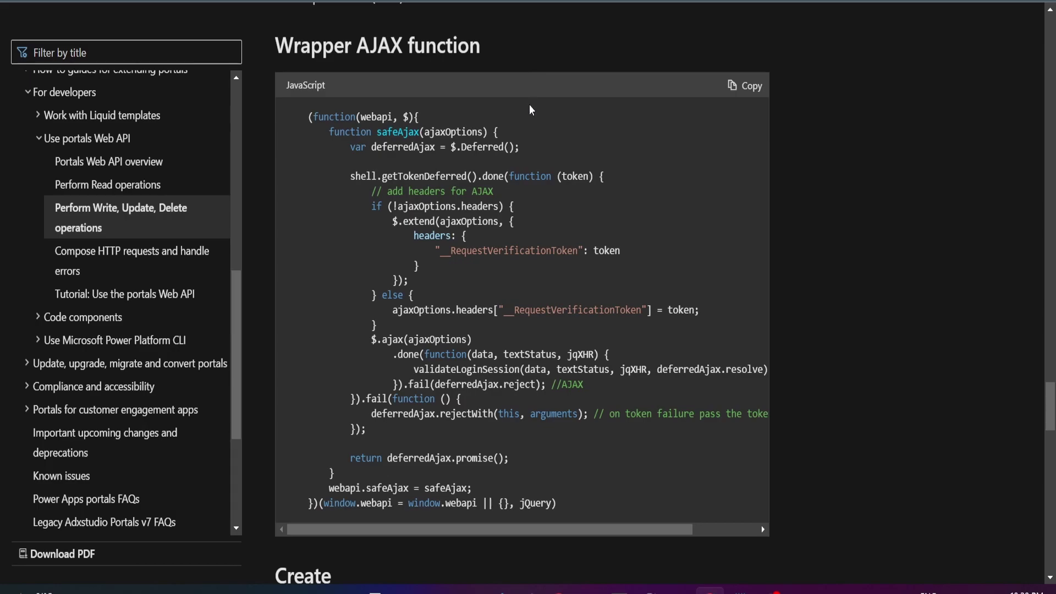
pyautogui.click(750, 95)
pyautogui.hotkey('alt', 'Tab')
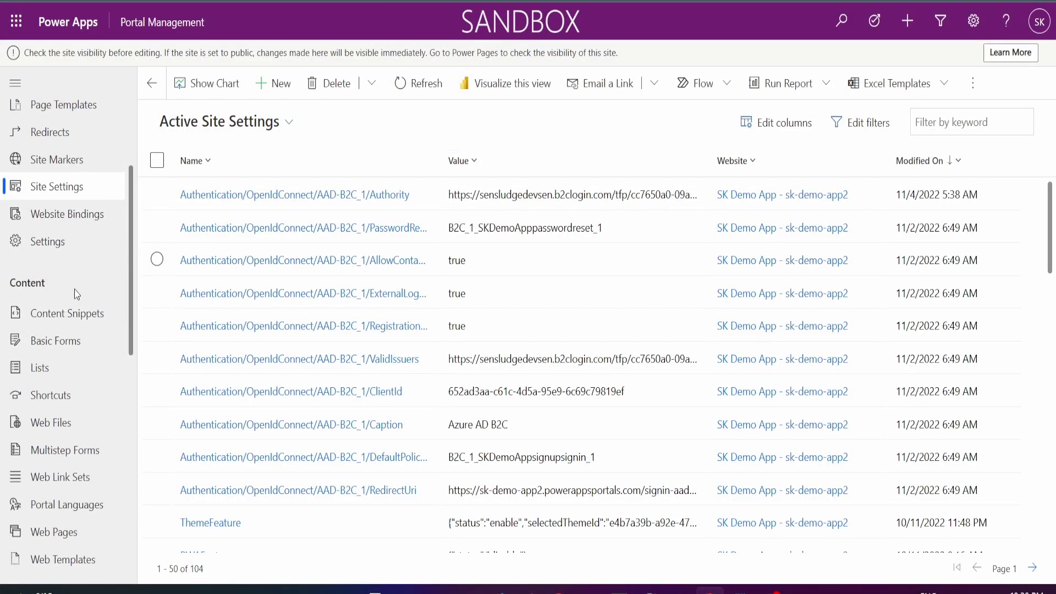
# Open the Footer record from the Web Templates list in Portal Management.
pyautogui.scroll(3, 77, 286)
pyautogui.scroll(-3, 76, 282)
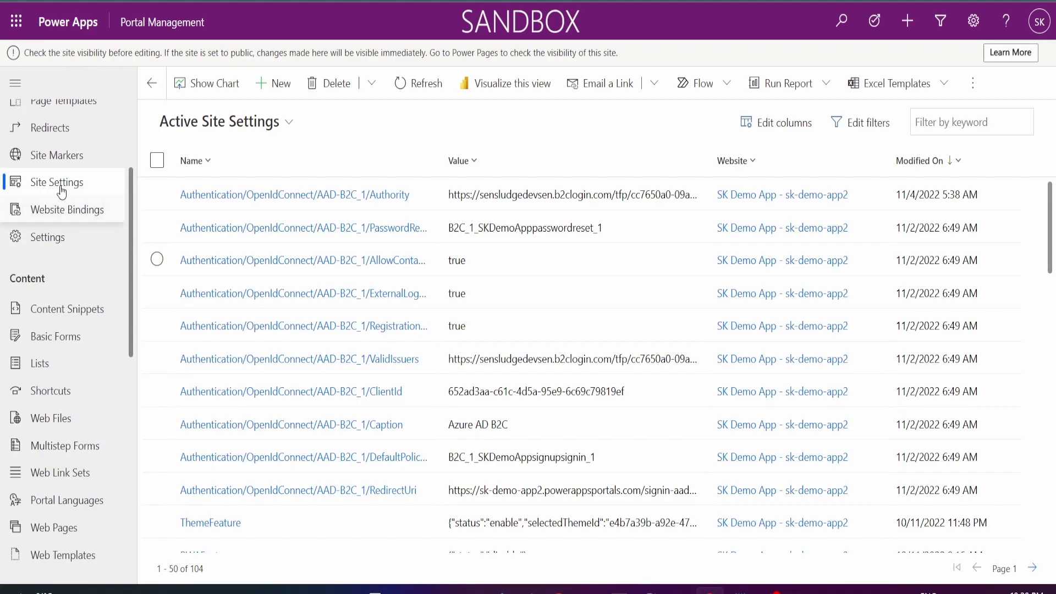
pyautogui.scroll(-3, 66, 431)
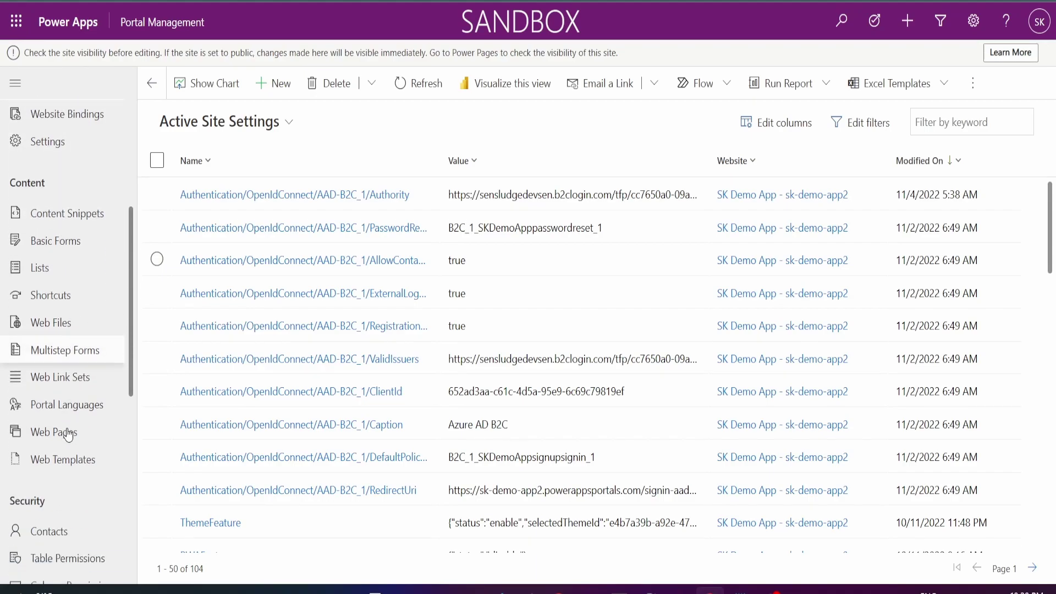
pyautogui.click(70, 410)
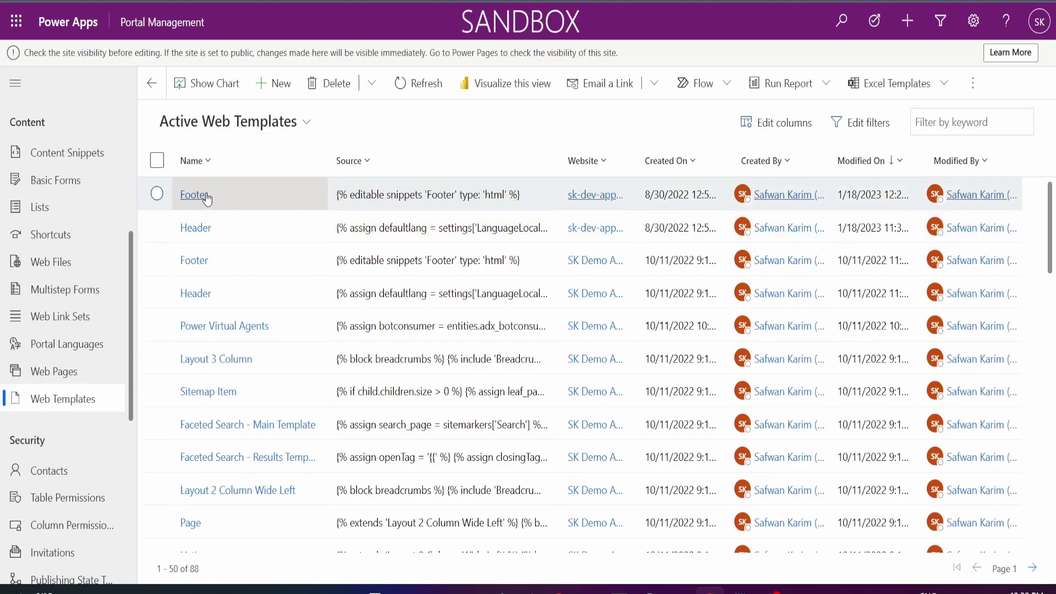
pyautogui.click(204, 197)
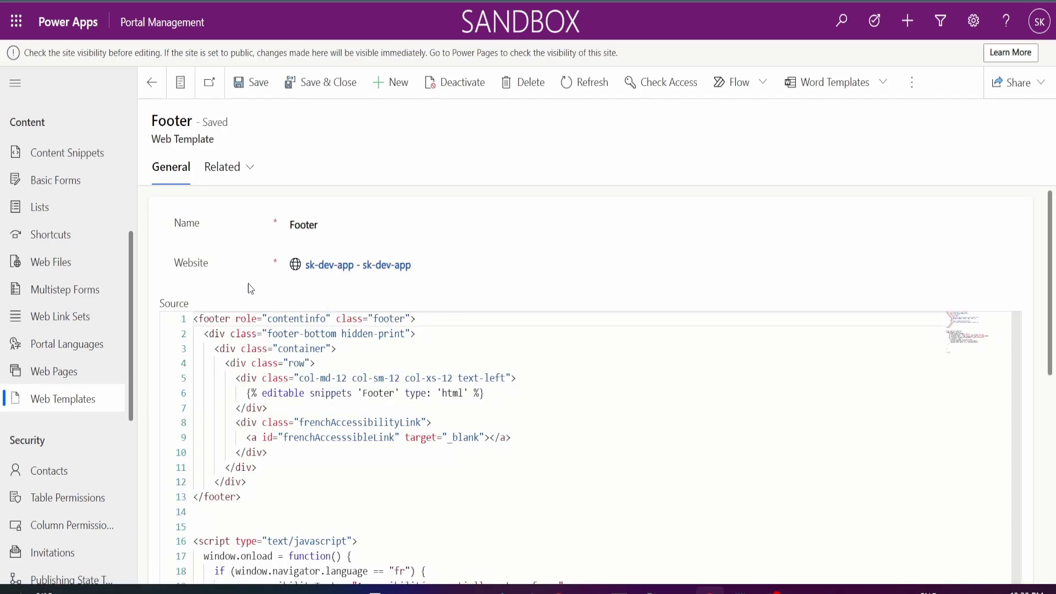
# Paste the safeAjax wrapper code on empty line 29 of the Footer source and save.
pyautogui.scroll(-4, 254, 292)
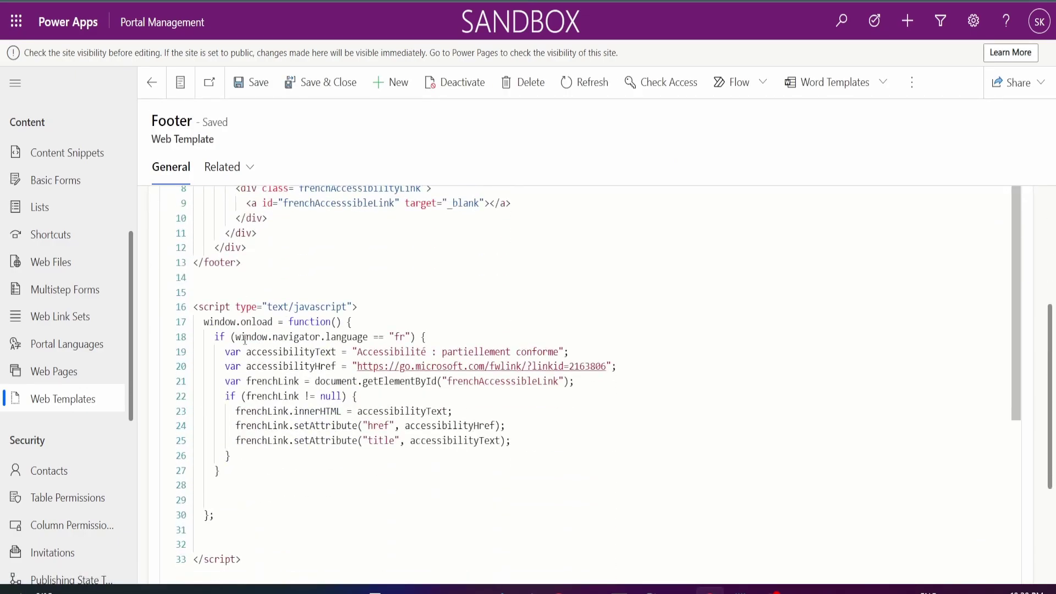
pyautogui.click(207, 326)
pyautogui.hotkey('ctrl', 'a')
pyautogui.scroll(-3, 231, 363)
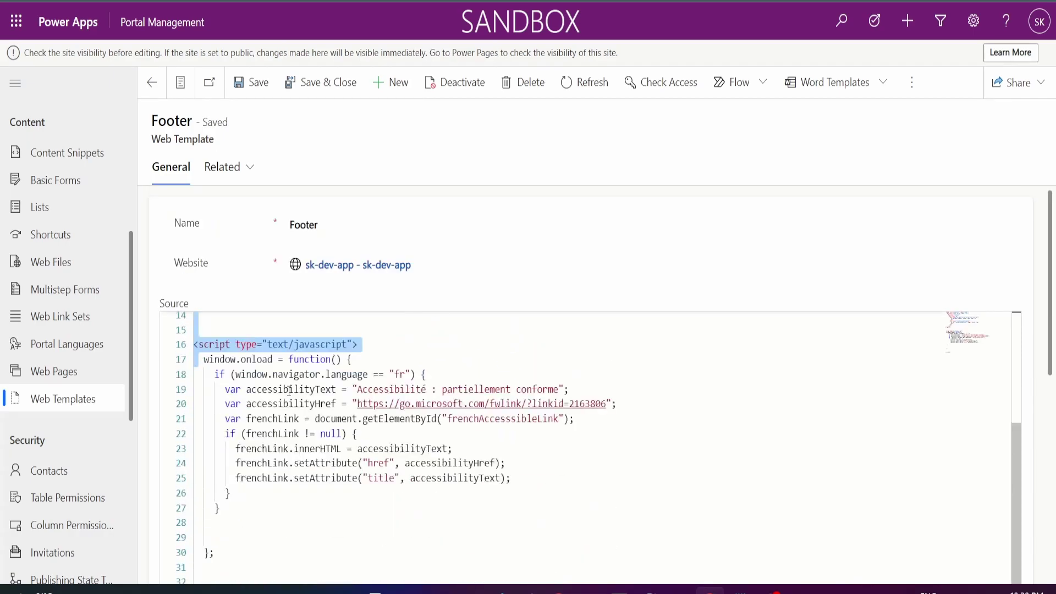
pyautogui.click(290, 389)
pyautogui.click(366, 360)
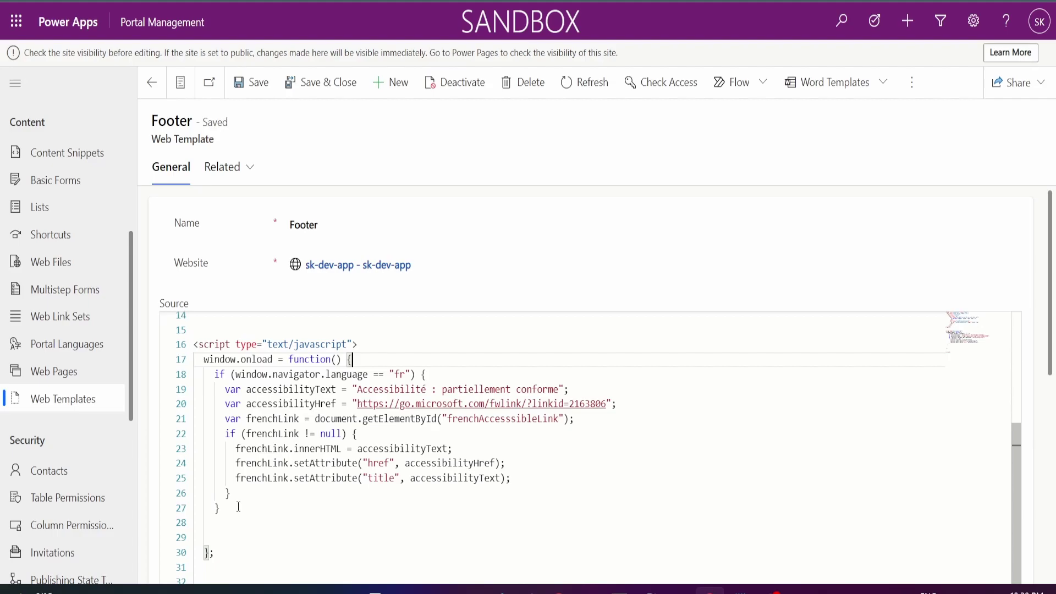
pyautogui.click(215, 553)
pyautogui.click(238, 531)
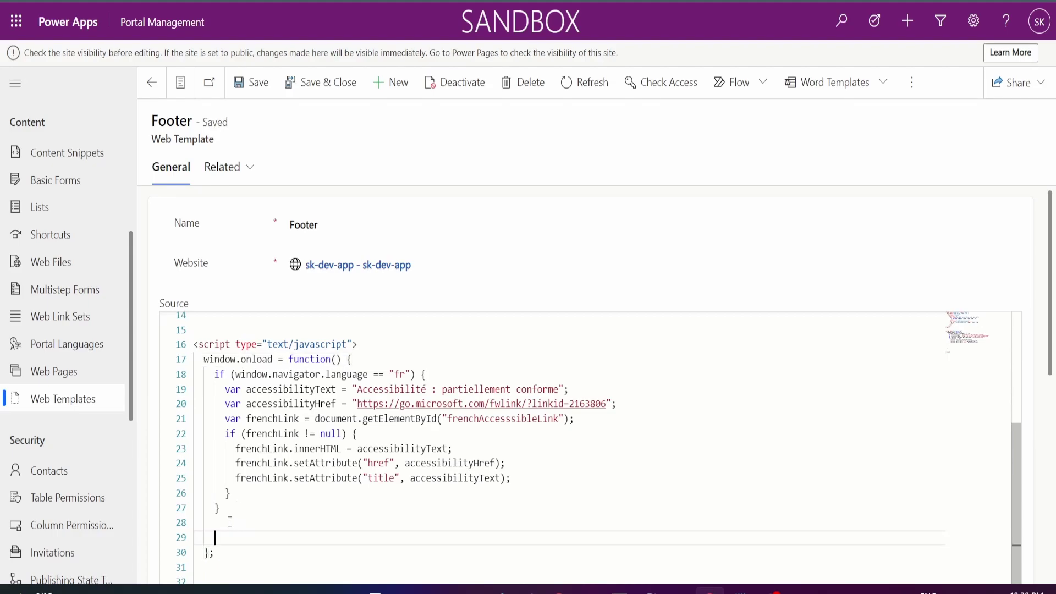
pyautogui.hotkey('ctrl', 'v')
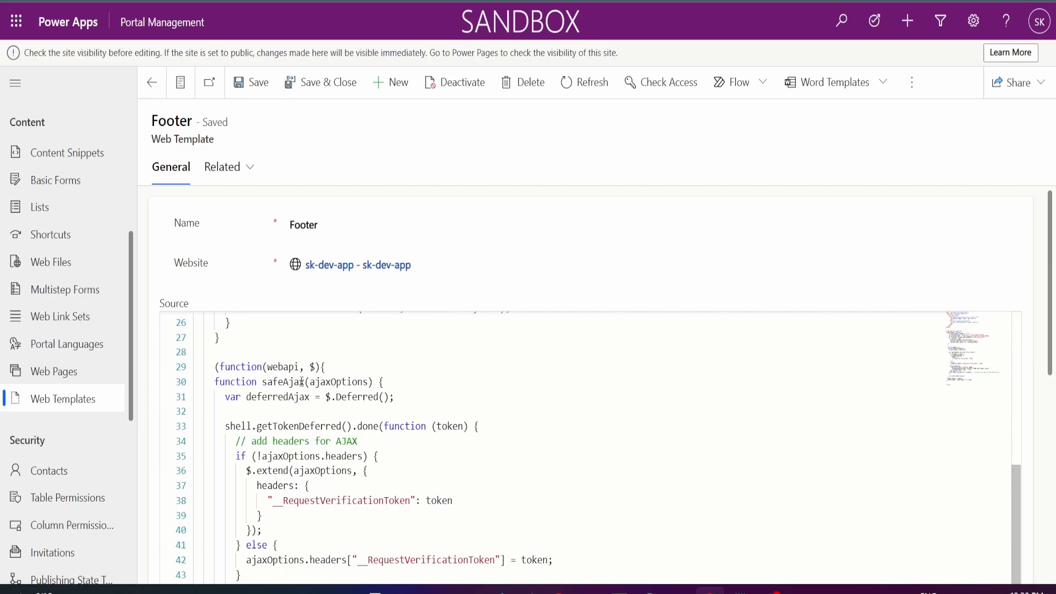
pyautogui.click(318, 86)
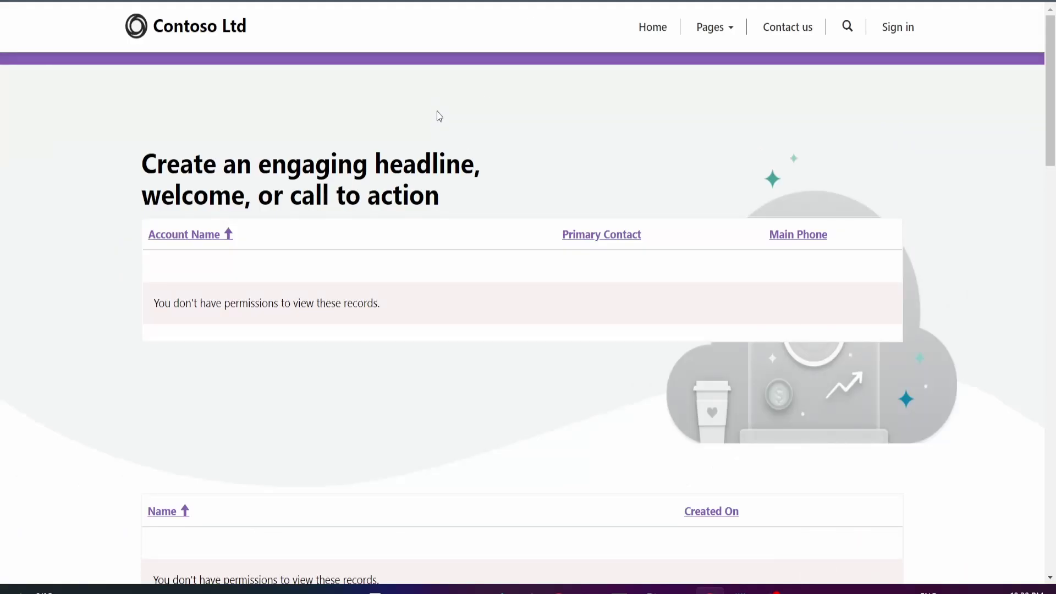
# Inspect the Contoso portal page and clear the DevTools console.
pyautogui.rightClick(434, 101)
pyautogui.click(493, 331)
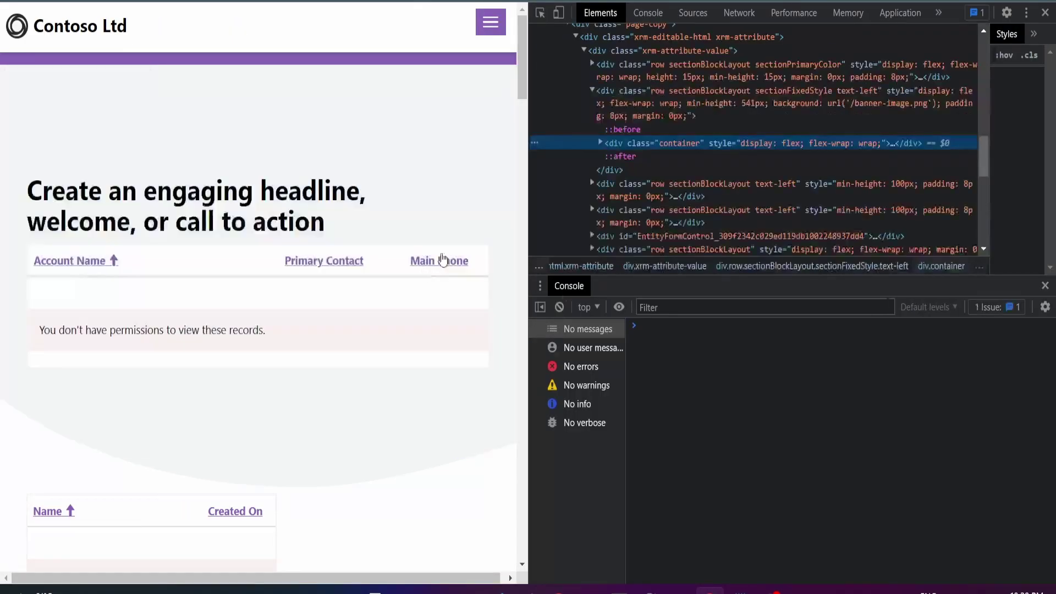
pyautogui.click(559, 306)
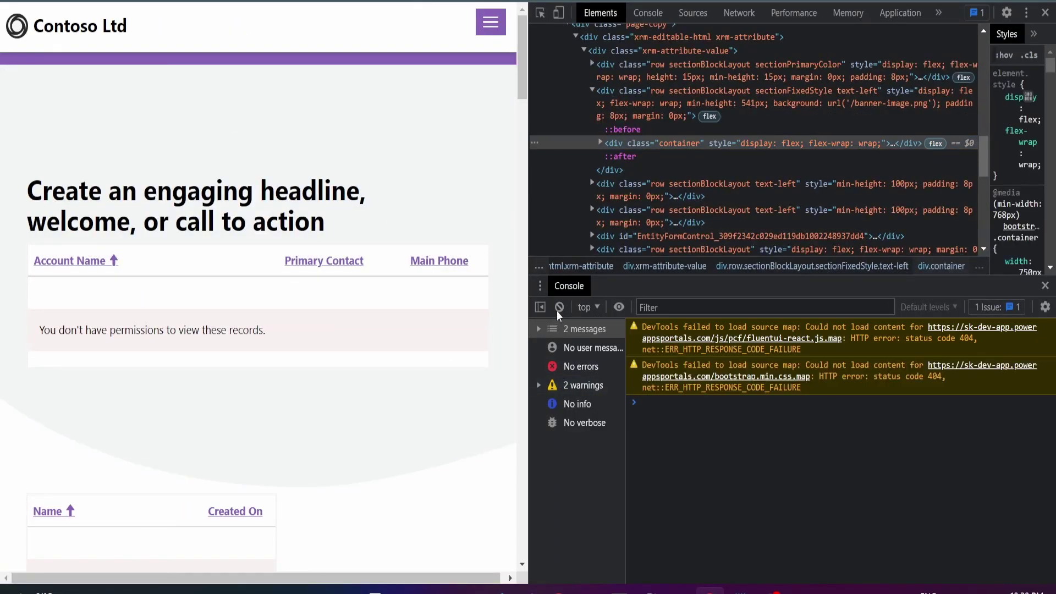
pyautogui.write('web')
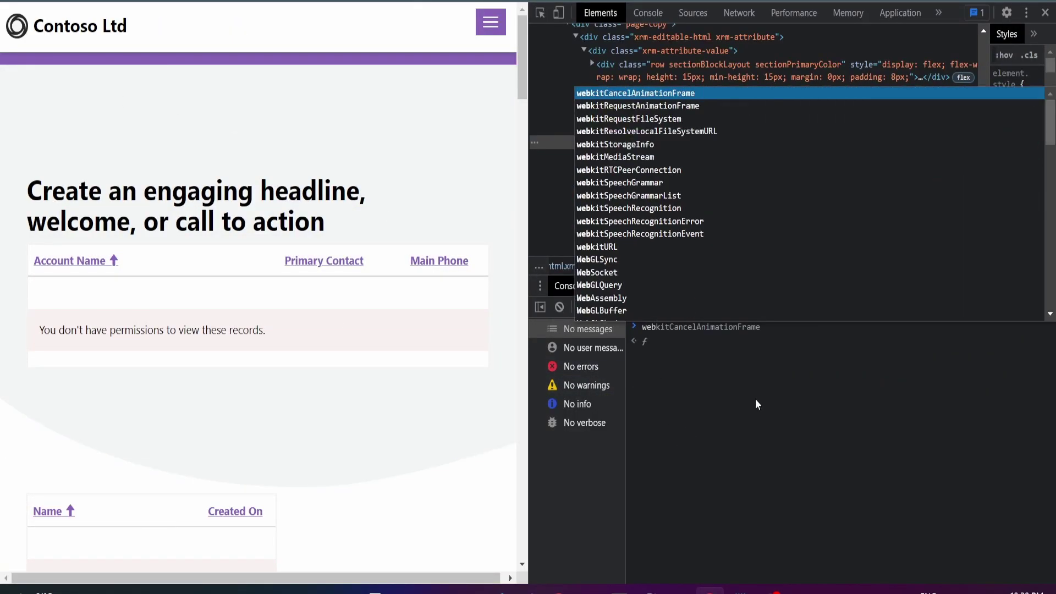
pyautogui.write('a')
pyautogui.press('BackSpace')
pyautogui.press('BackSpace')
pyautogui.press('BackSpace')
pyautogui.press('BackSpace')
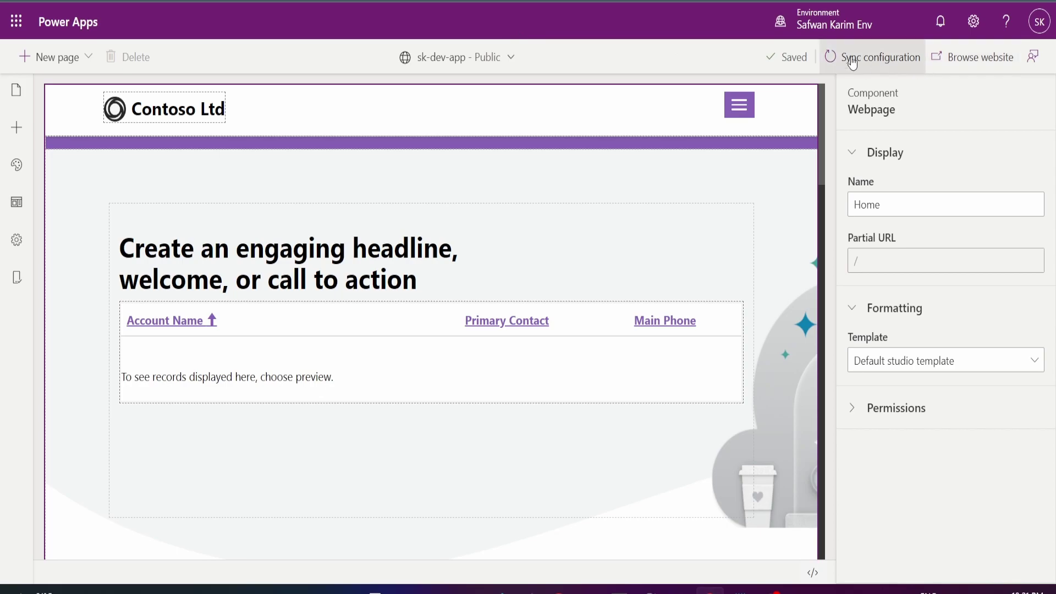
# Sync the site configuration, reload the portal, and check that webapi exists in the console.
pyautogui.click(850, 58)
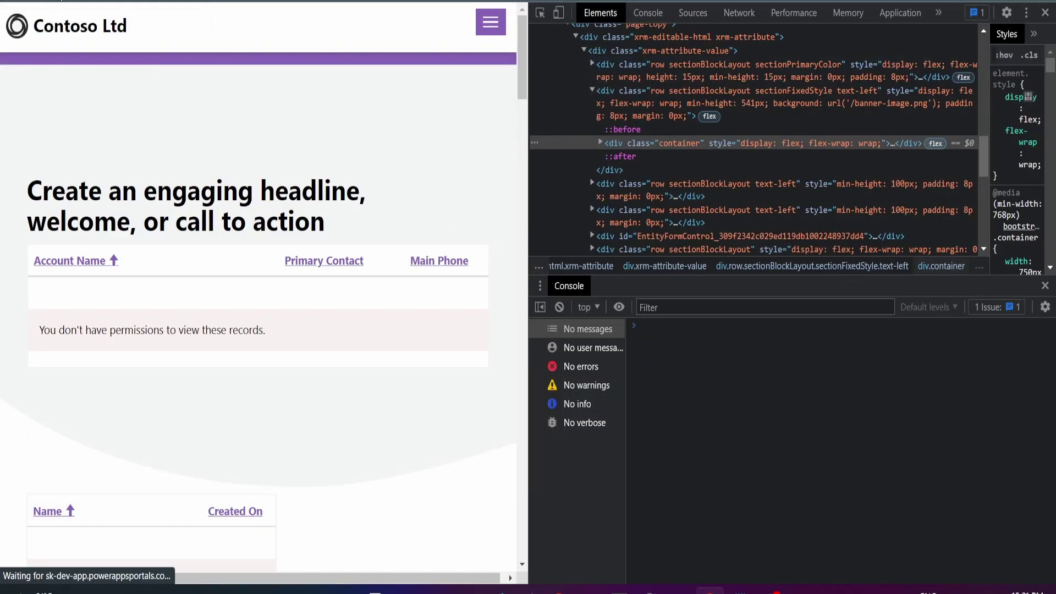
pyautogui.press('F5')
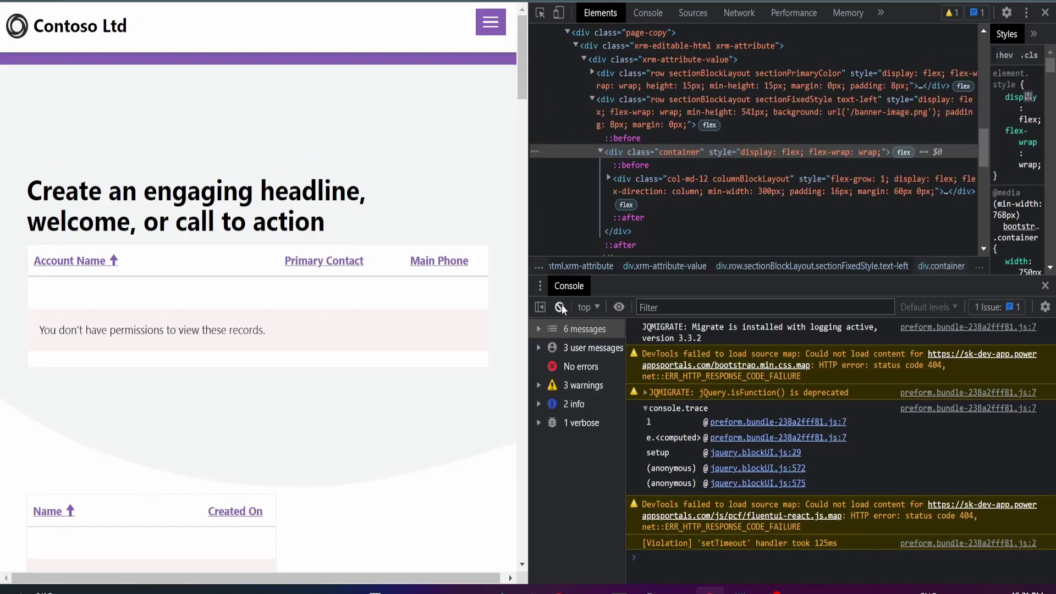
pyautogui.click(560, 307)
pyautogui.click(751, 385)
pyautogui.write('web')
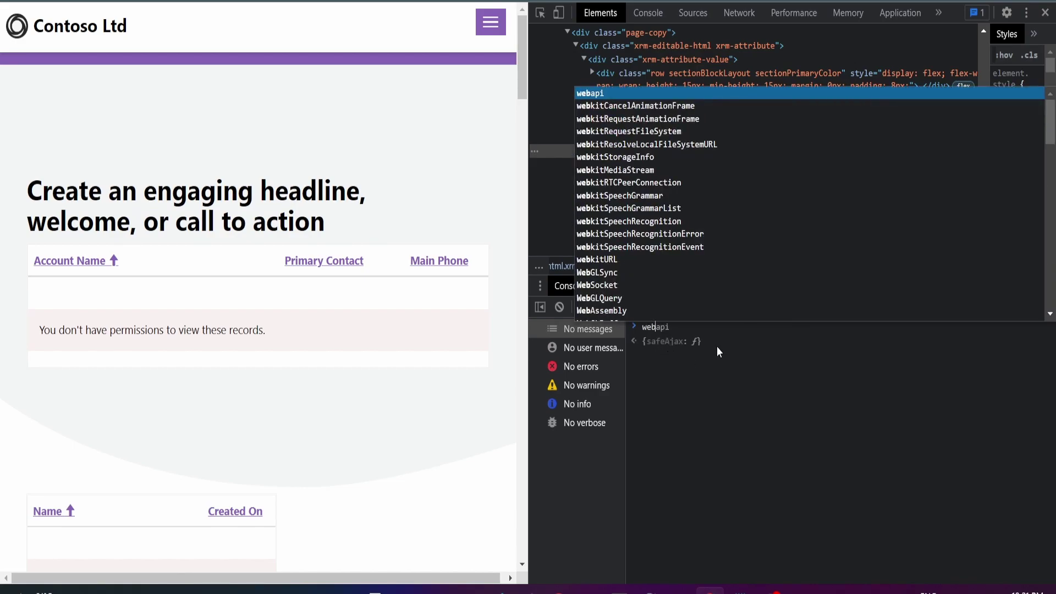
pyautogui.hotkey('ctrl', 'l')
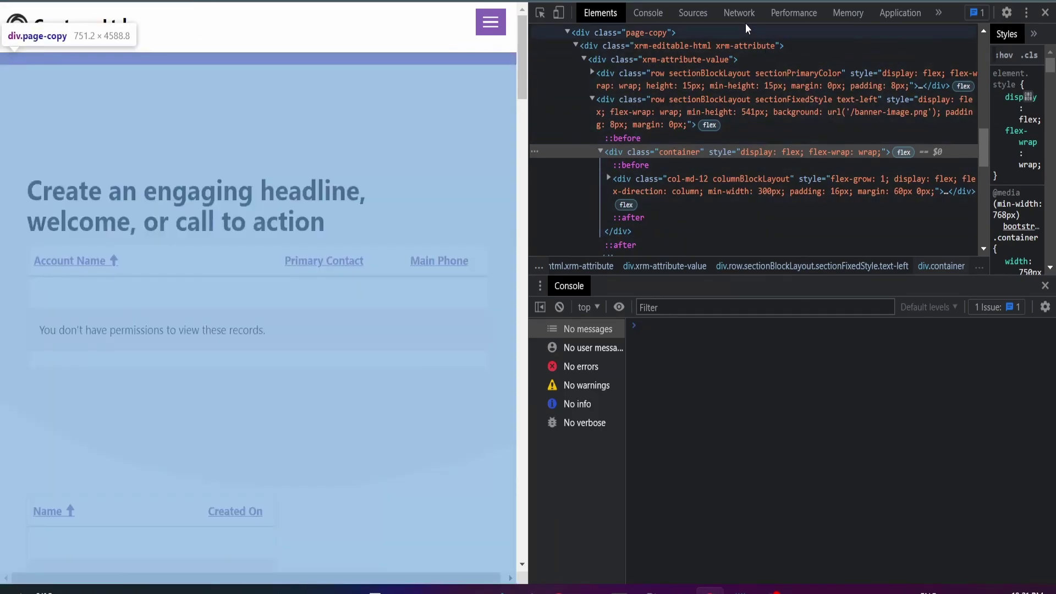
# Run the safeAjax GET to /_api/contacts and read its 404 'Resource not found for the segment contact.' error.
pyautogui.click(741, 15)
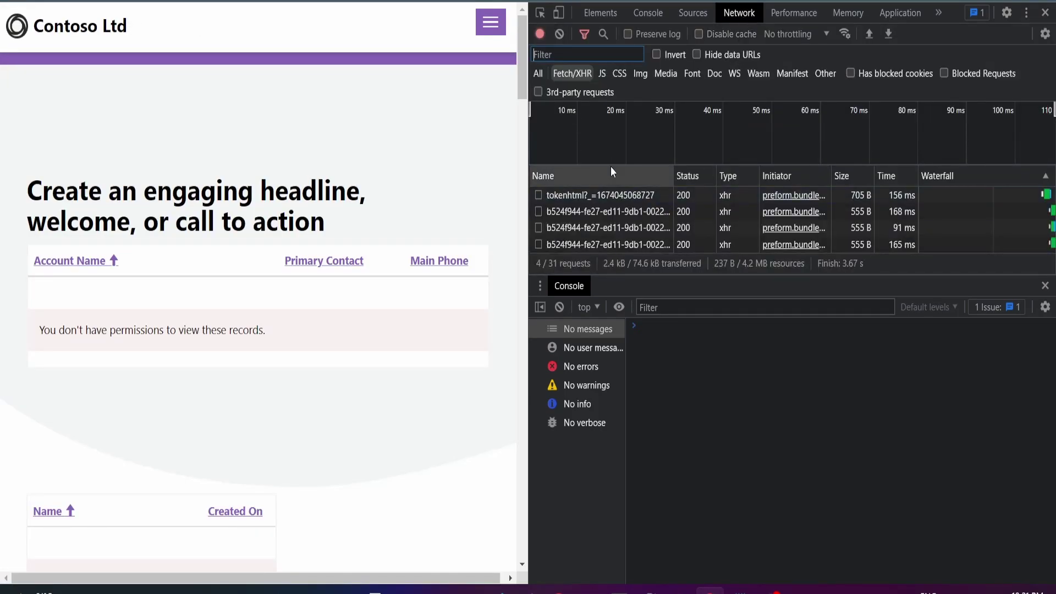
pyautogui.click(558, 34)
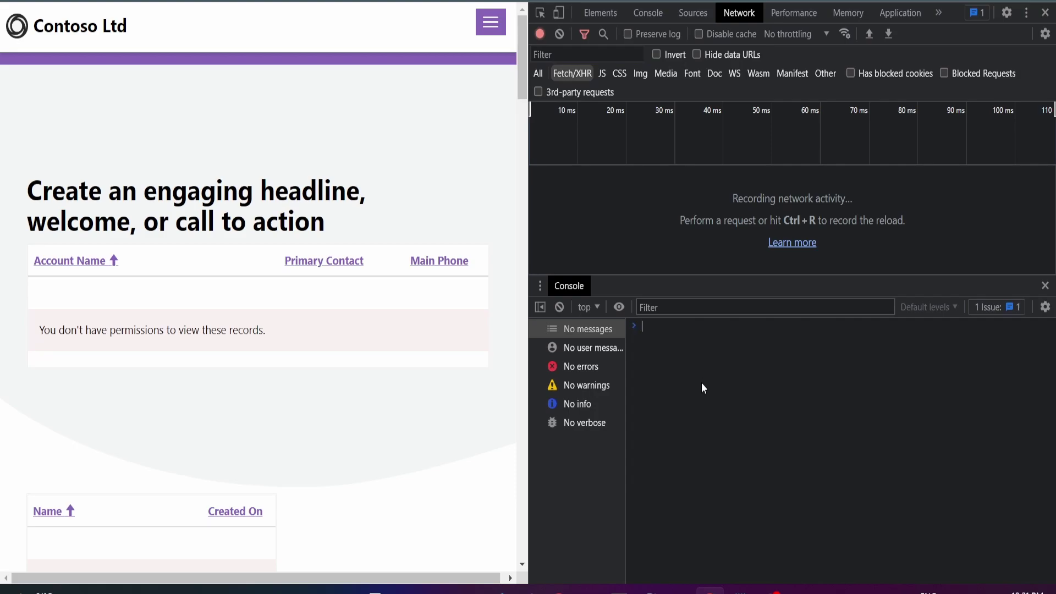
pyautogui.write('webapi.safeAjax({     type: "GET",     url: "/_api/contacts",     contentType: "application/json",     success: function (data, textStatus, xhr) {         var results = data;         console.log(results);         for (var i = 0; i < results.value.length; i++) {             var result = results.value[i];             // Columns             var contactid = result["contactid"]; // Guid         }     },     error: function (xhr, textStatus, errorThrown) {         console.log(xhr);     } });')
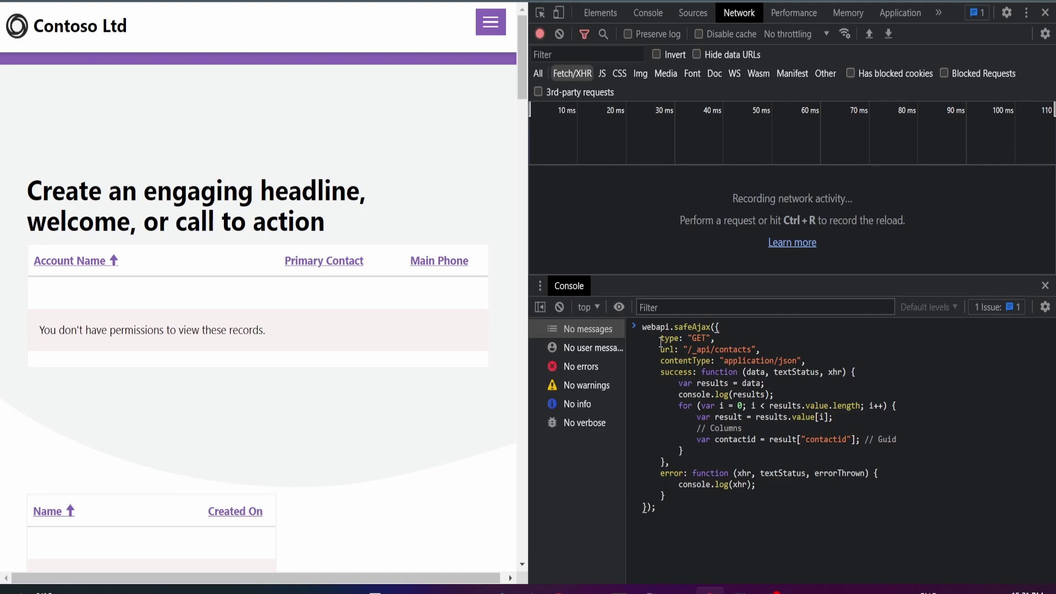
pyautogui.moveTo(659, 336); pyautogui.dragTo(741, 491)
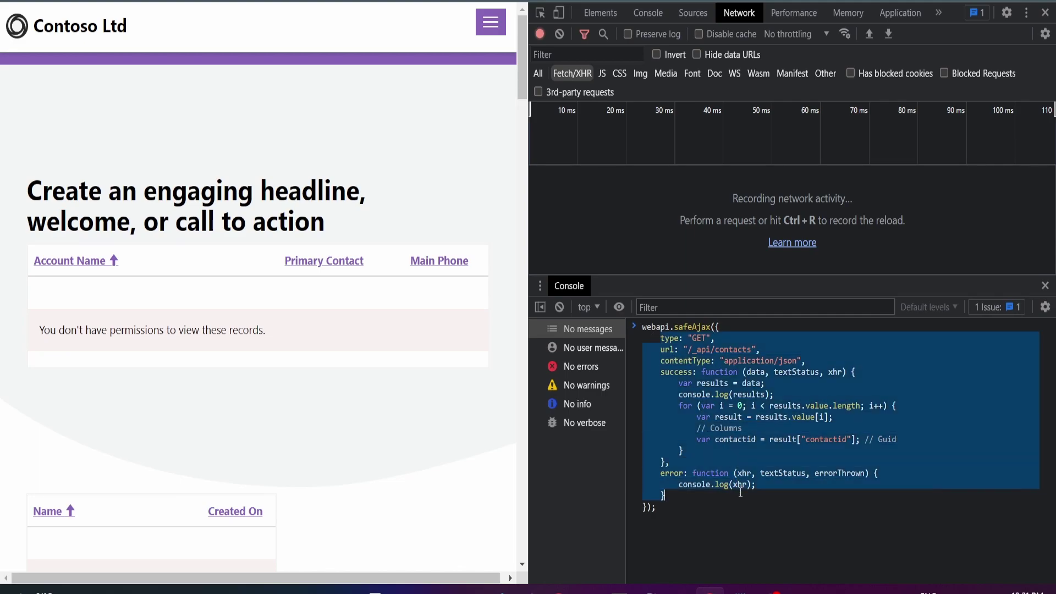
pyautogui.click(710, 509)
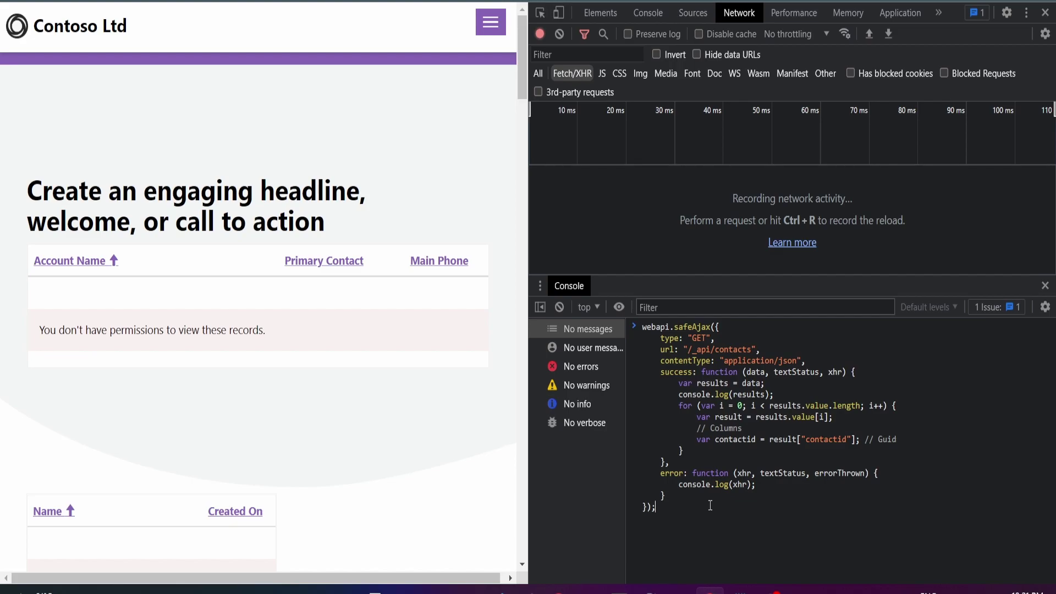
pyautogui.press('Return')
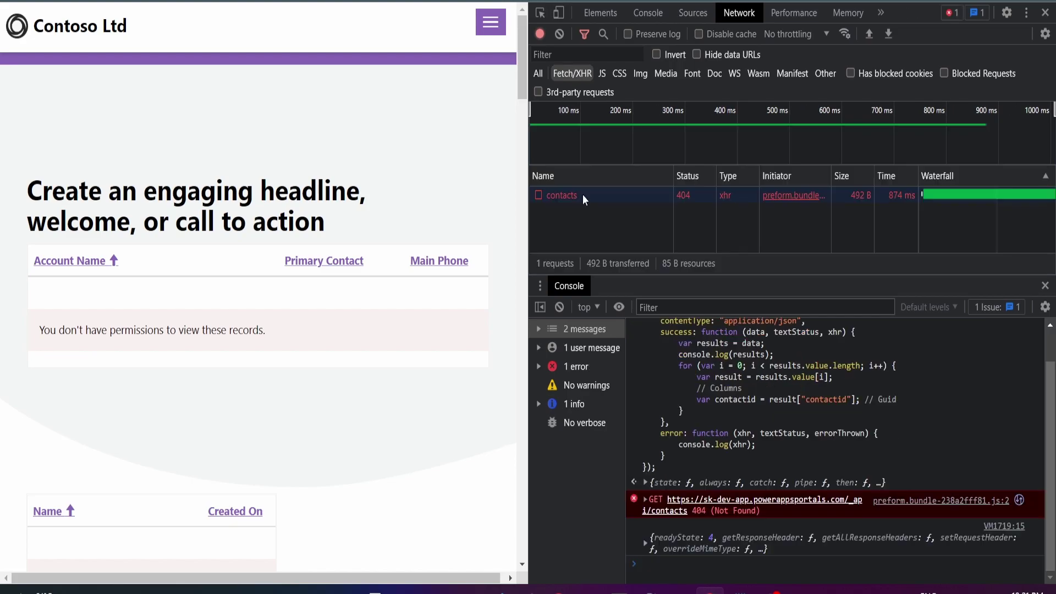
pyautogui.click(582, 195)
pyautogui.click(604, 209)
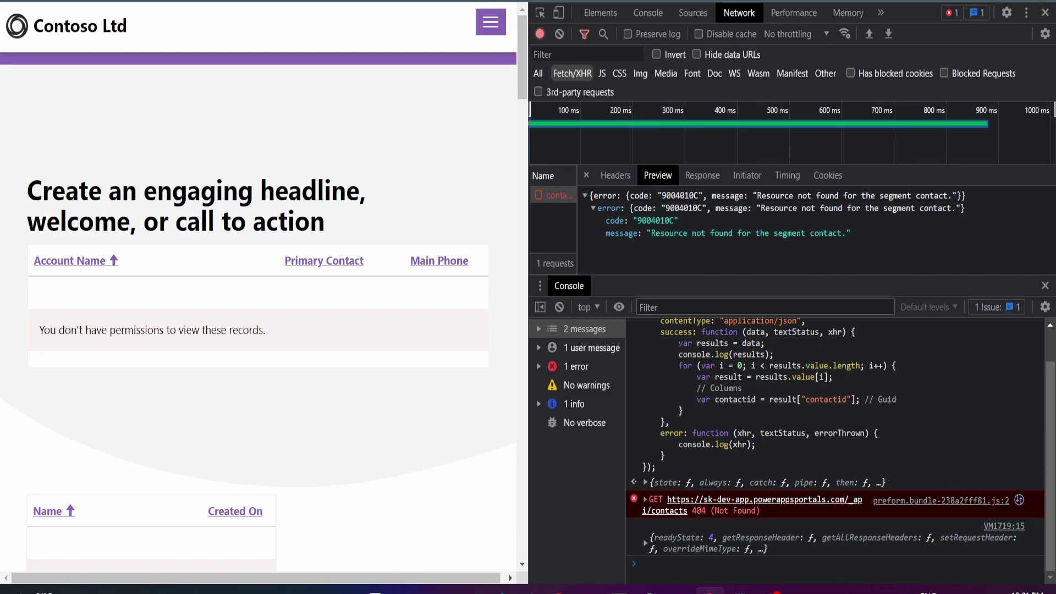
# Scroll to the Site settings table and highlight the enabled, fields and disableodatafilter settings.
pyautogui.click(831, 77)
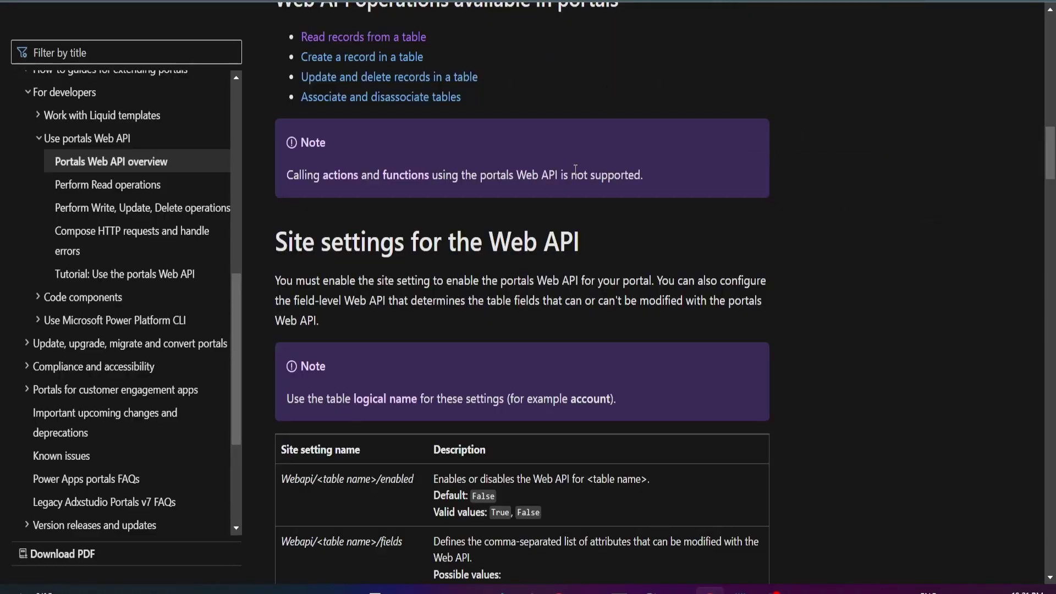
pyautogui.scroll(-3, 582, 164)
pyautogui.scroll(-1, 584, 166)
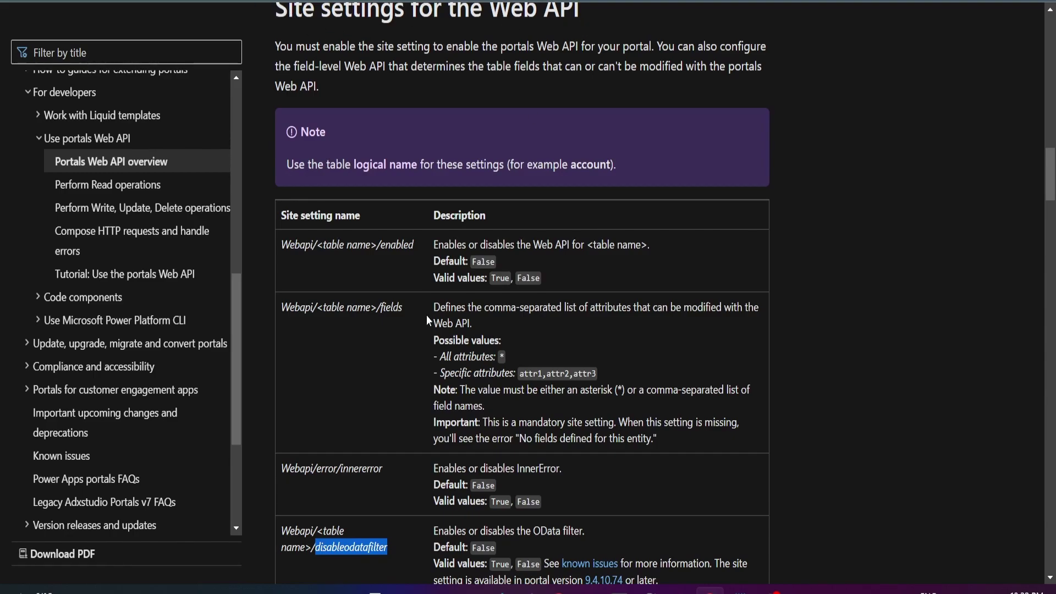
pyautogui.scroll(-1, 366, 302)
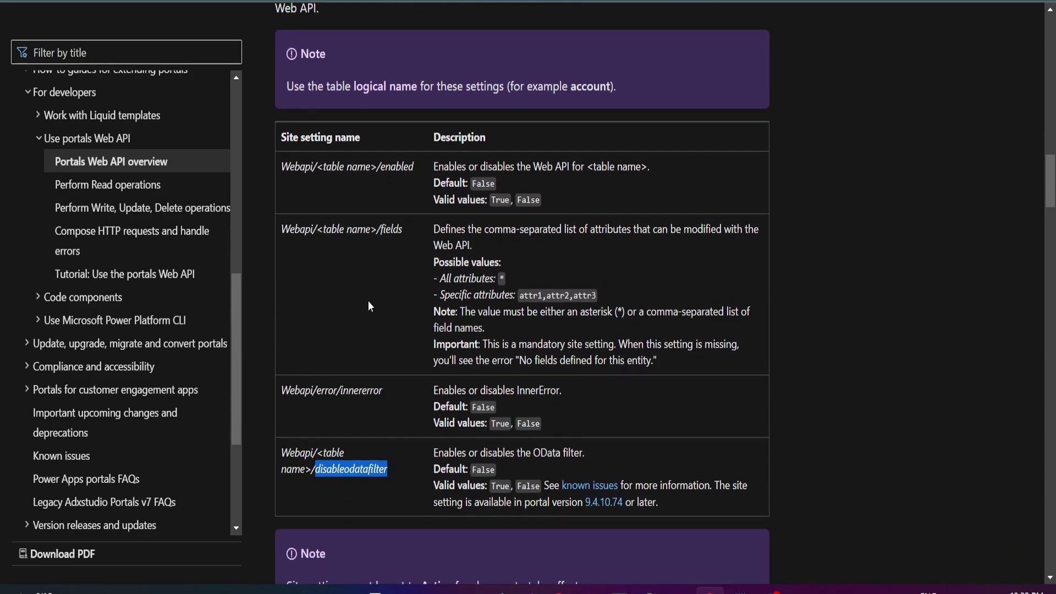
pyautogui.click(368, 302)
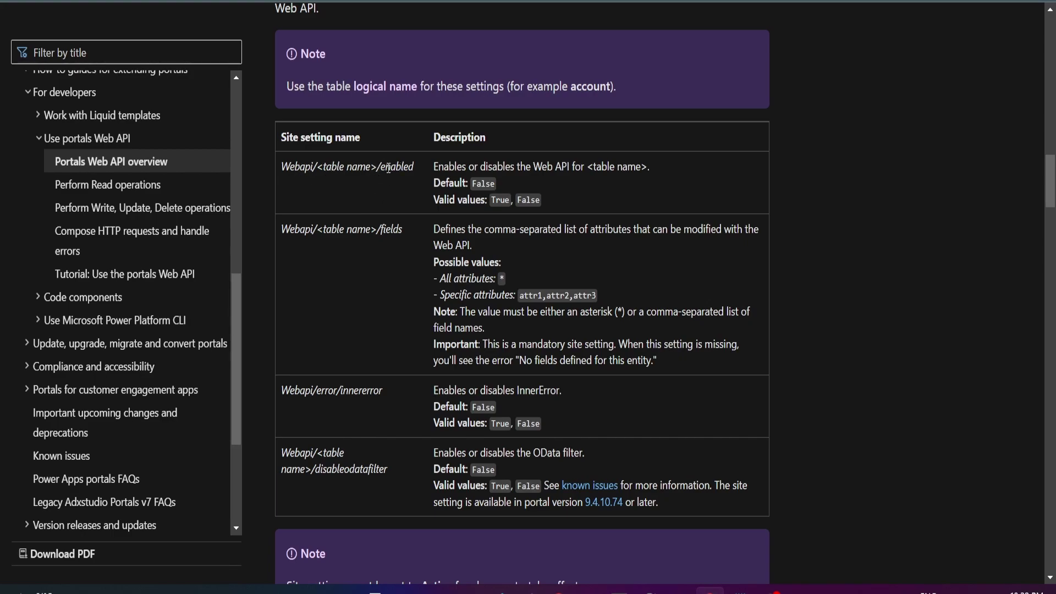
pyautogui.moveTo(387, 167); pyautogui.dragTo(414, 168)
pyautogui.moveTo(404, 230); pyautogui.dragTo(383, 230)
pyautogui.moveTo(316, 469); pyautogui.dragTo(388, 469)
pyautogui.click(412, 470)
# Return to Portal Management's Active Site Settings showing the three Webapi/contact entries for sk-dev-app.
pyautogui.hotkey('alt', 'Tab')
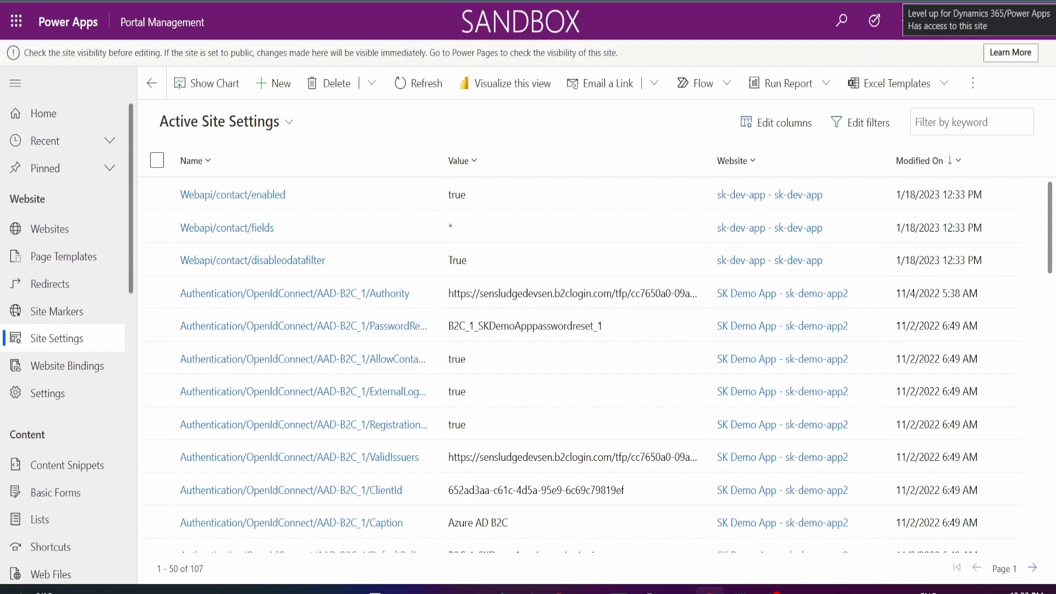
# Search Level up's Entity Metadata for 'contac' and confirm the contact table's collection name is contacts.
pyautogui.click(916, 1)
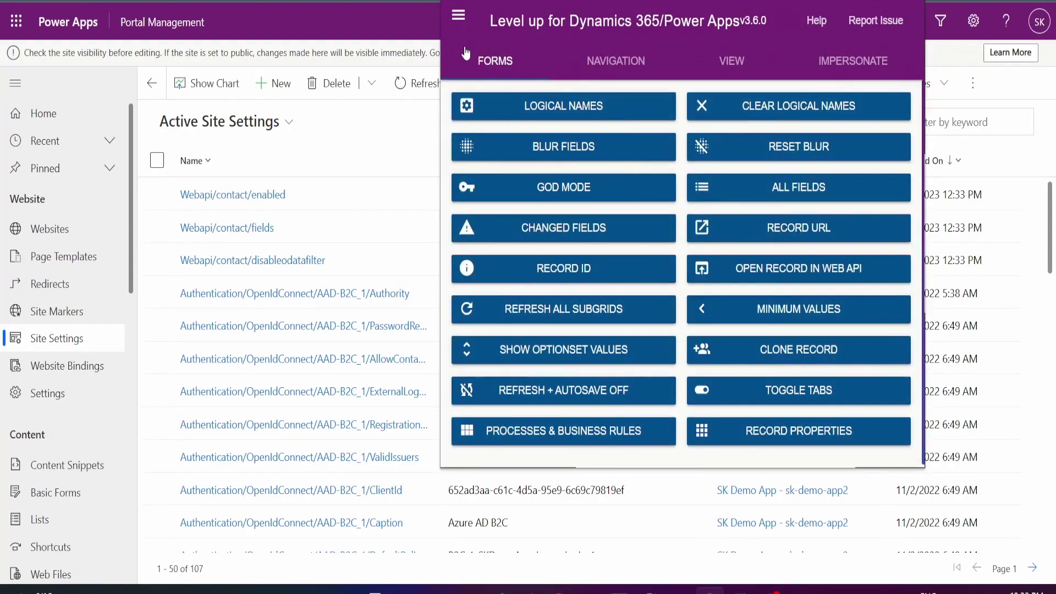
pyautogui.click(458, 16)
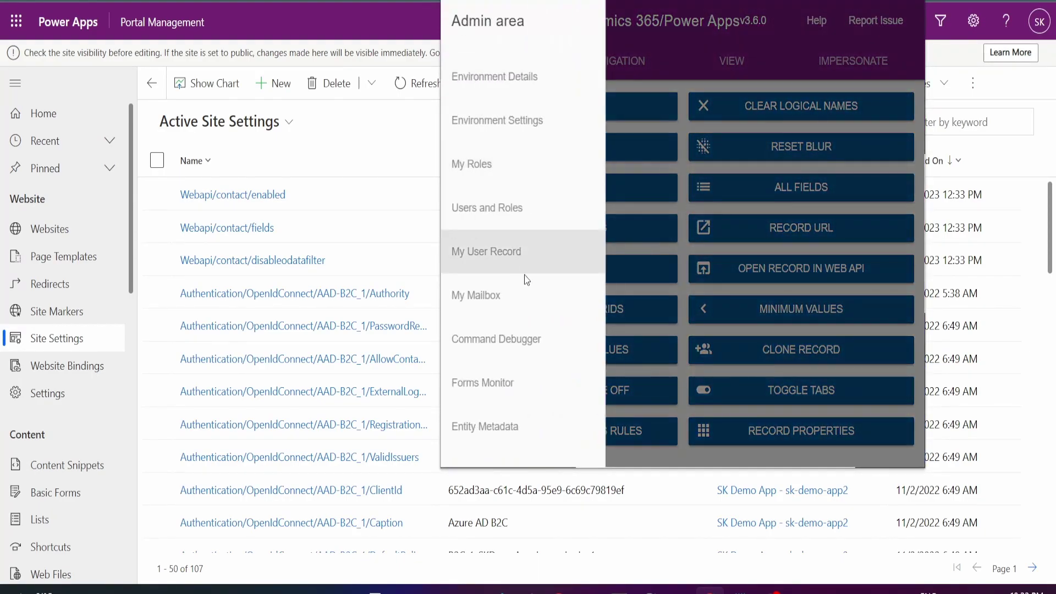
pyautogui.click(517, 426)
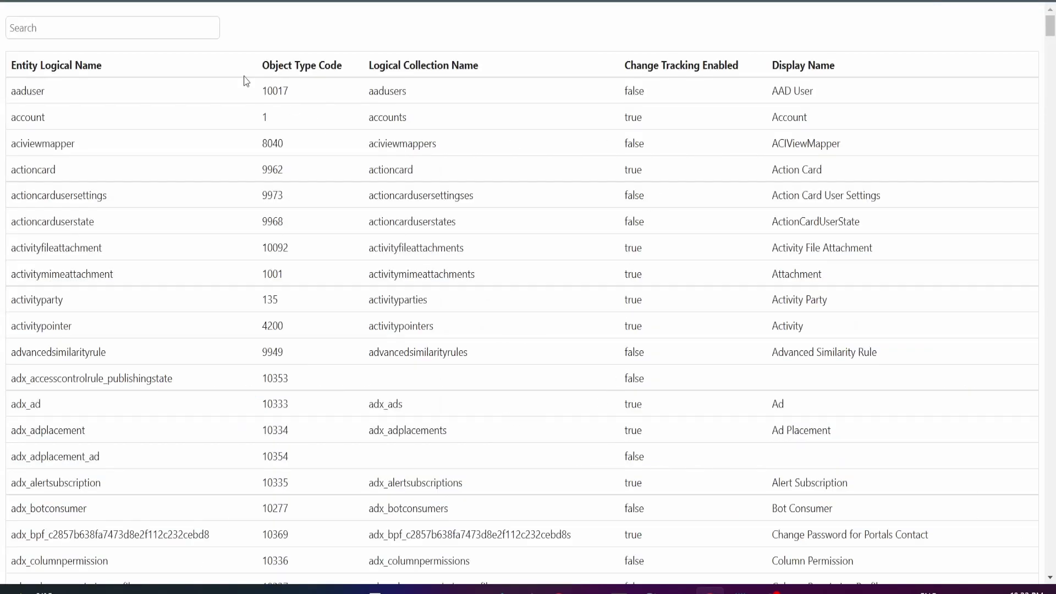
pyautogui.click(162, 17)
pyautogui.write('contac')
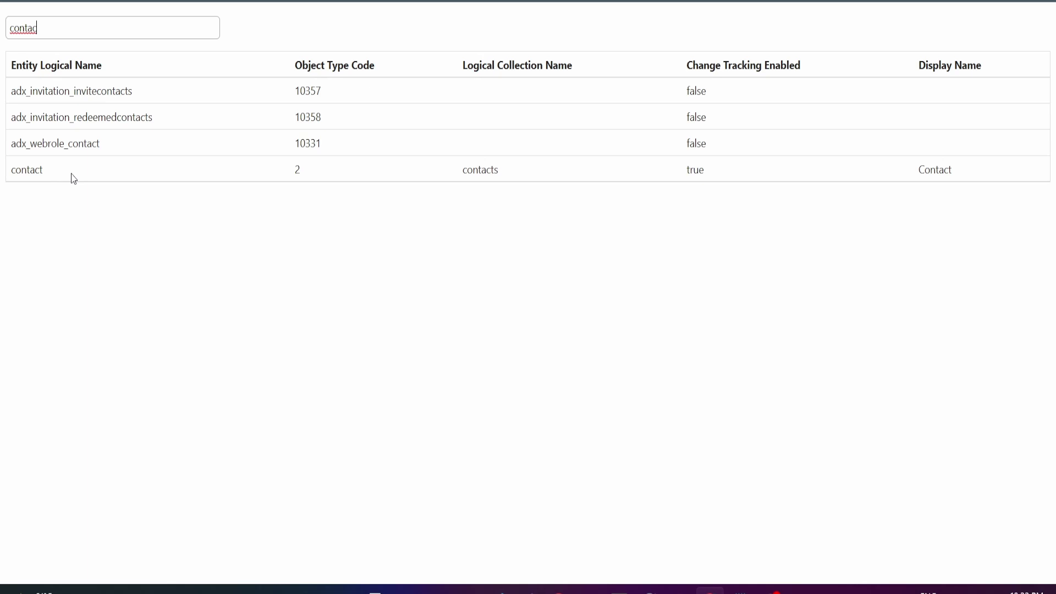
pyautogui.doubleClick(953, 173)
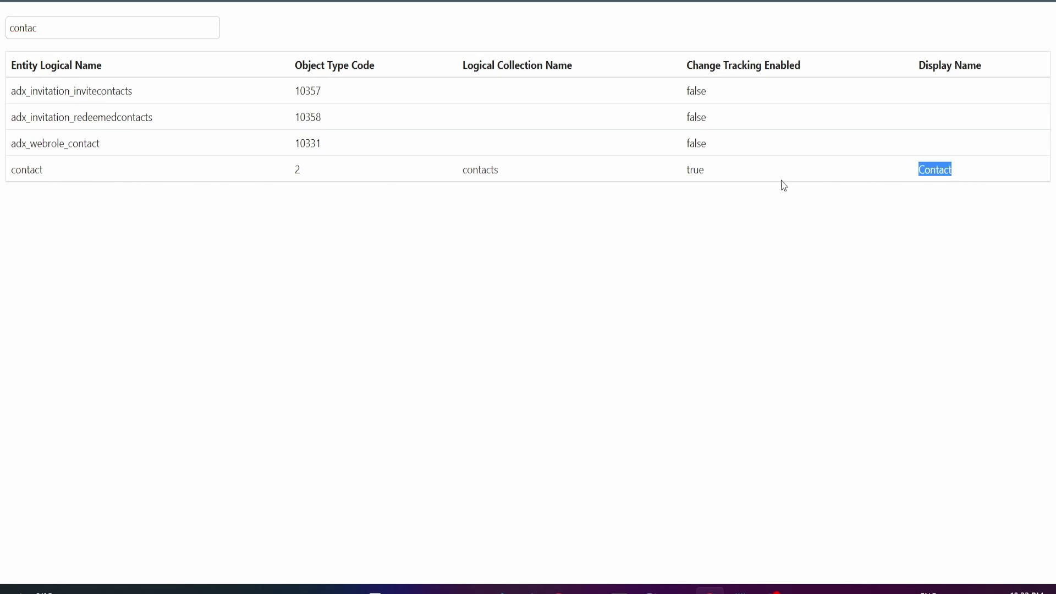
pyautogui.moveTo(500, 172); pyautogui.dragTo(458, 180)
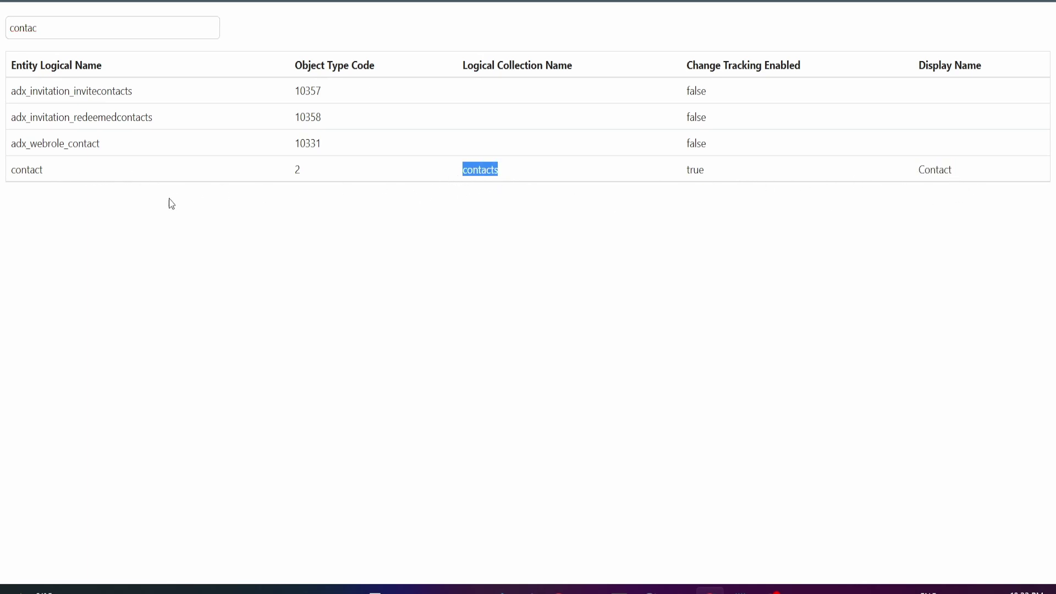
pyautogui.moveTo(55, 175); pyautogui.dragTo(12, 174)
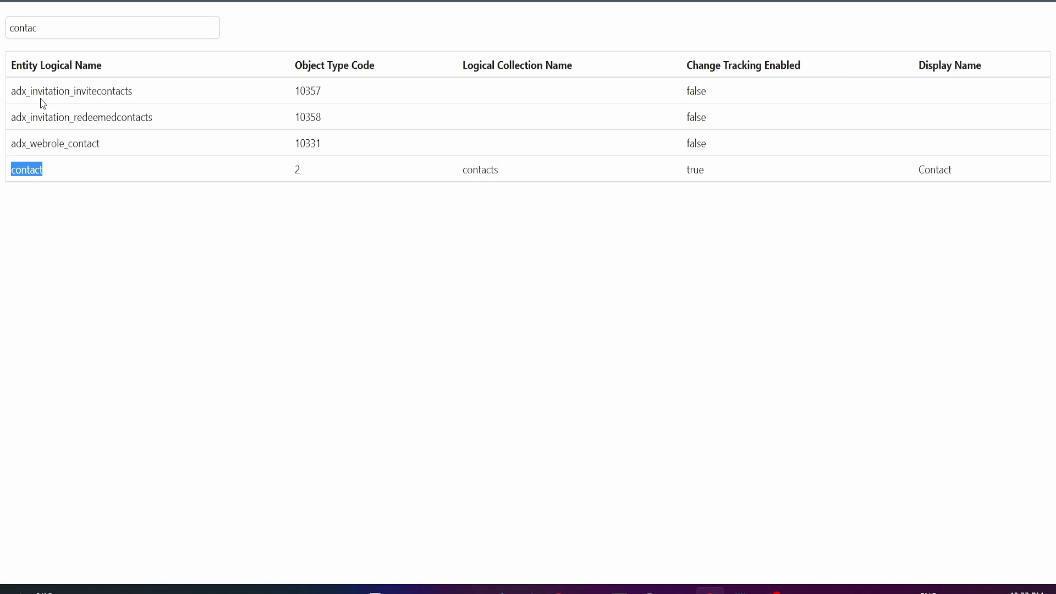
pyautogui.click(35, 172)
pyautogui.doubleClick(17, 174)
# Sync the site configuration in Power Pages design studio.
pyautogui.hotkey('alt', 'Tab')
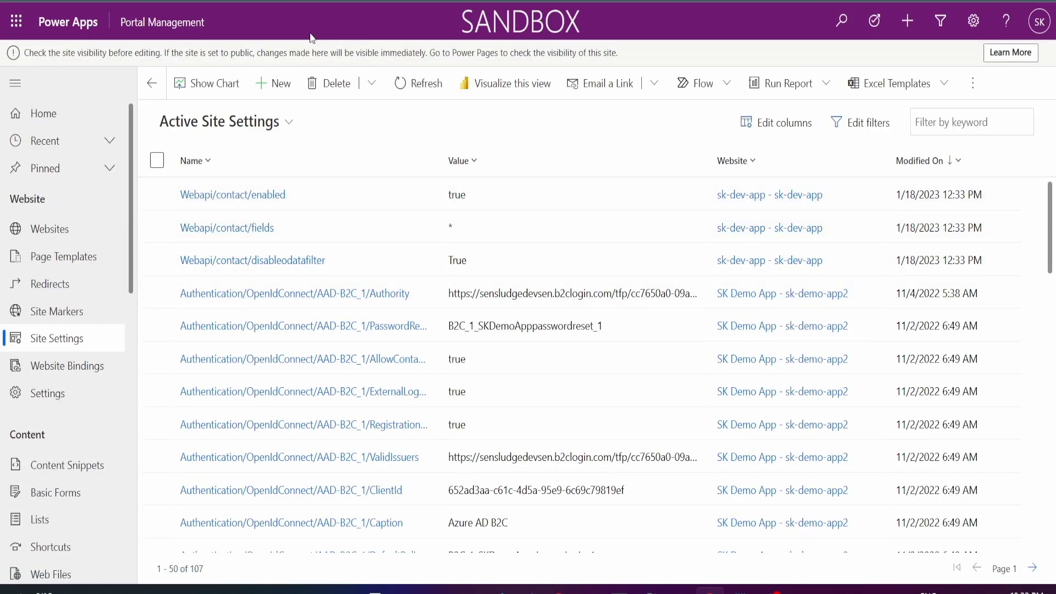
pyautogui.hotkey('alt', 'Tab')
pyautogui.click(880, 59)
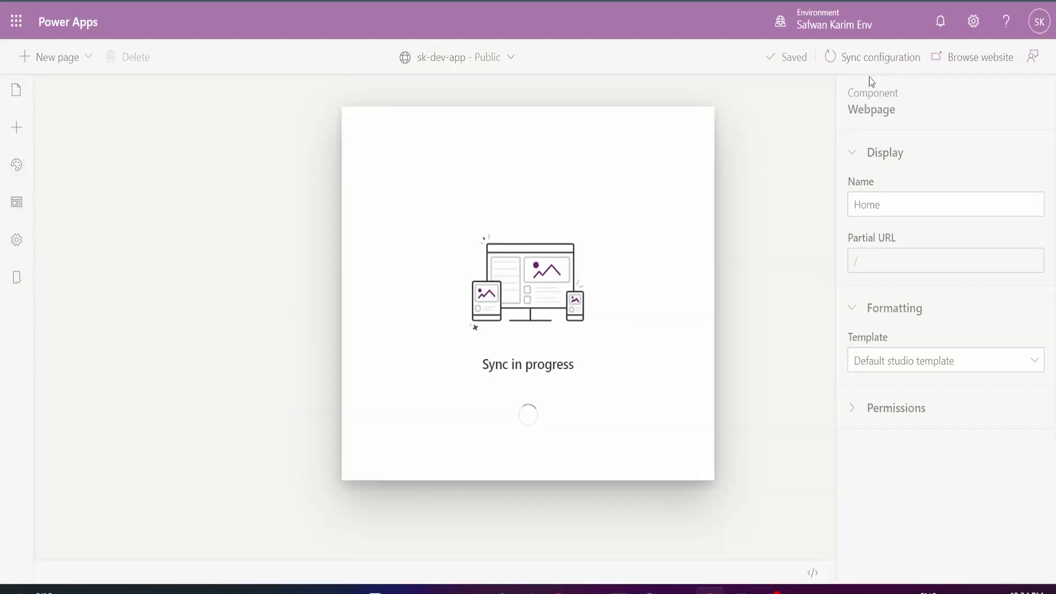
# Rerun the webapi.safeAjax contacts call and view its 403 'no permission to read the contact table' error.
pyautogui.hotkey('alt', 'Tab')
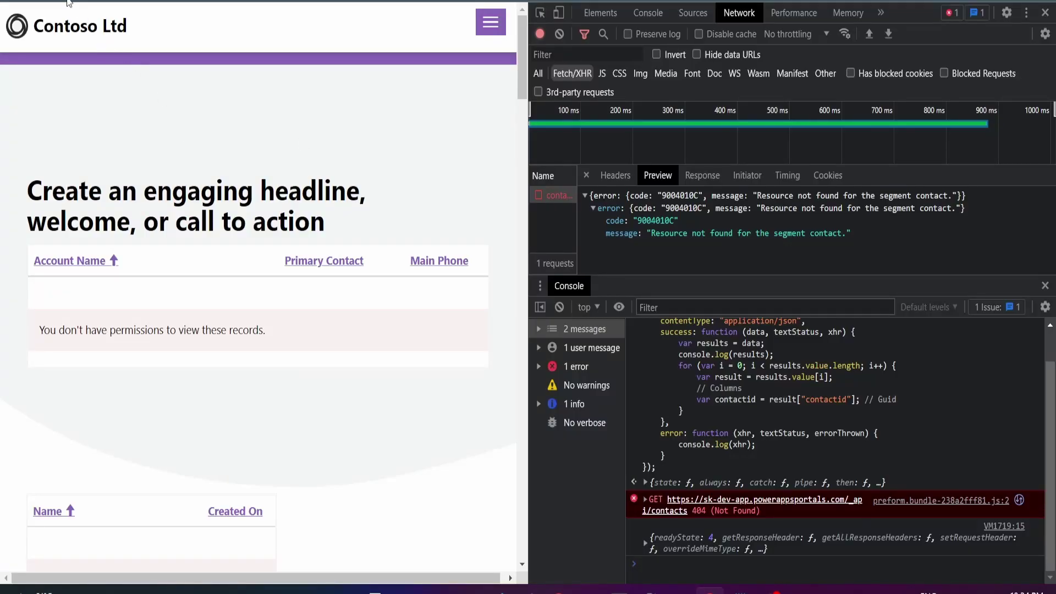
pyautogui.click(561, 308)
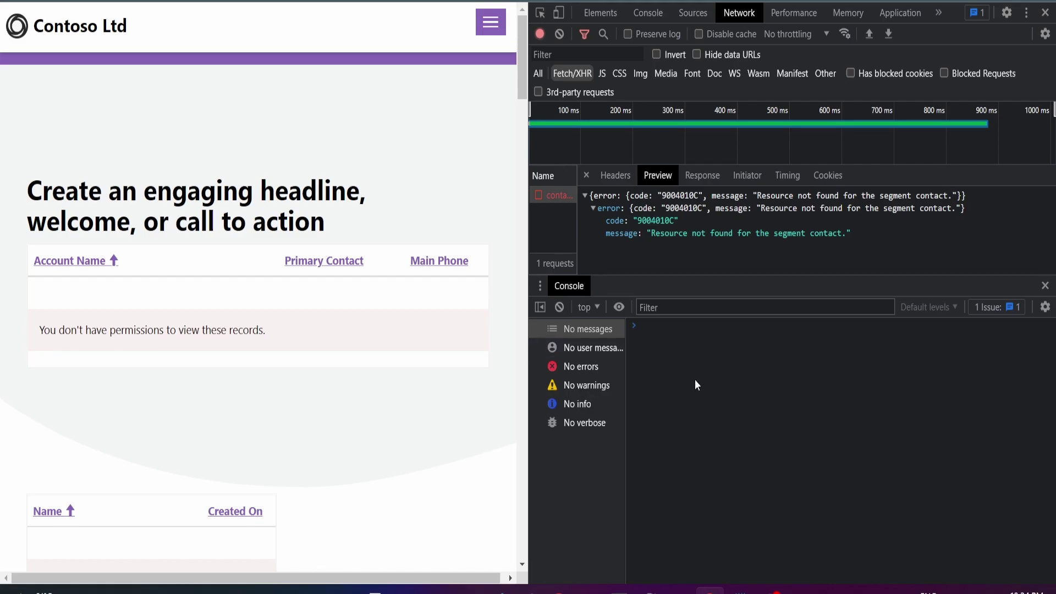
pyautogui.write('webapi.safeAjax({     type: "GET",     url: "/_api/contacts",     contentType: "application/json",     success: function (data, textStatus, xhr) {         var results = data;         console.log(results);         for (var i = 0; i < results.value.length; i++) {             var result = results.value[i];             // Columns             var contactid = result["contactid"]; // Guid         }     },     error: function (xhr, textStatus, errorThrown) {         console.log(xhr);     } });')
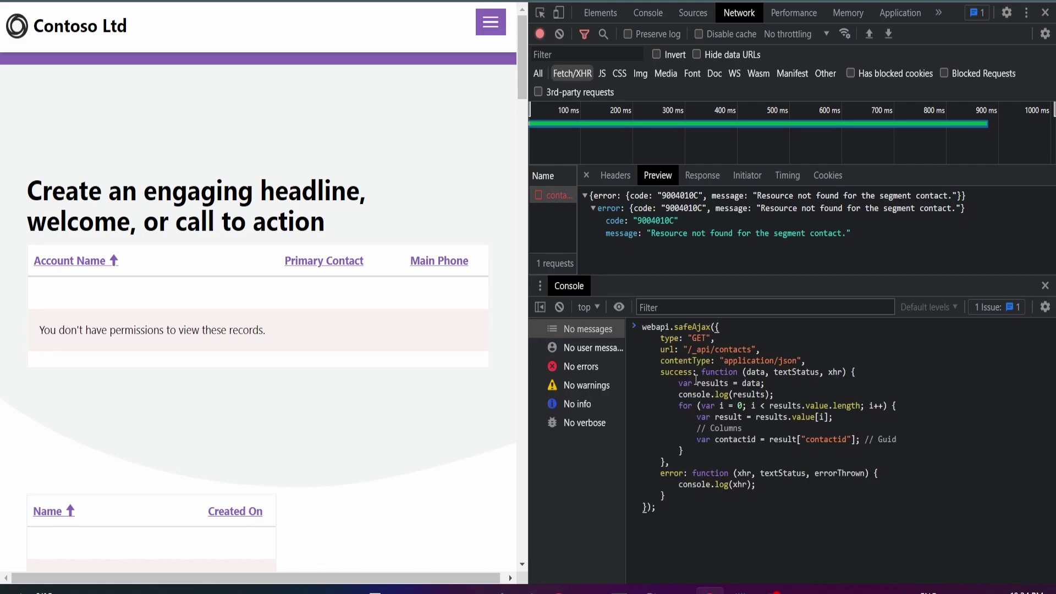
pyautogui.press('Return')
pyautogui.click(560, 213)
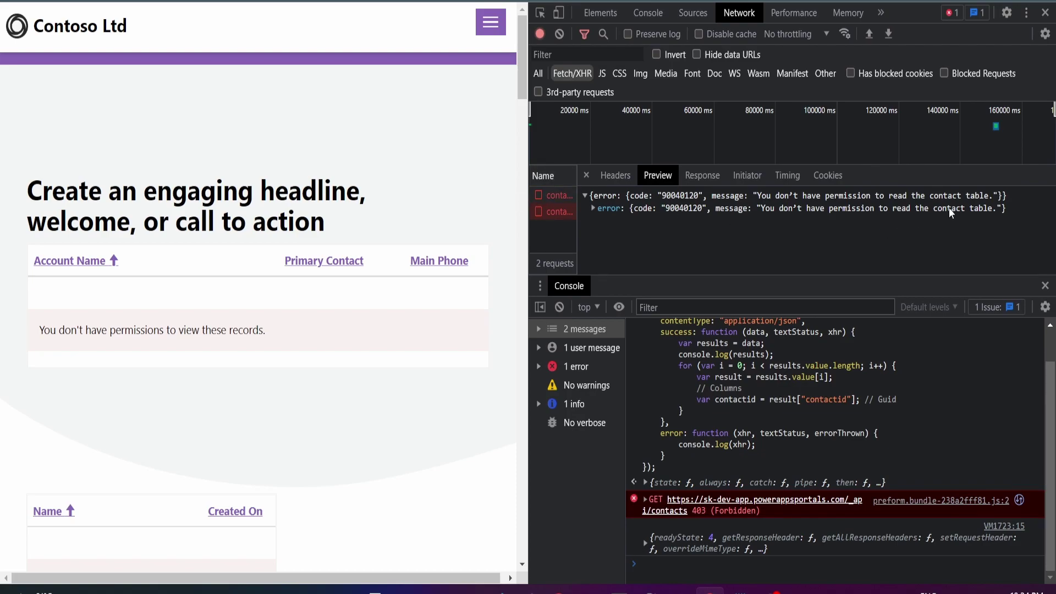
# Close DevTools and sign in to the portal with Azure AD.
pyautogui.click(1045, 12)
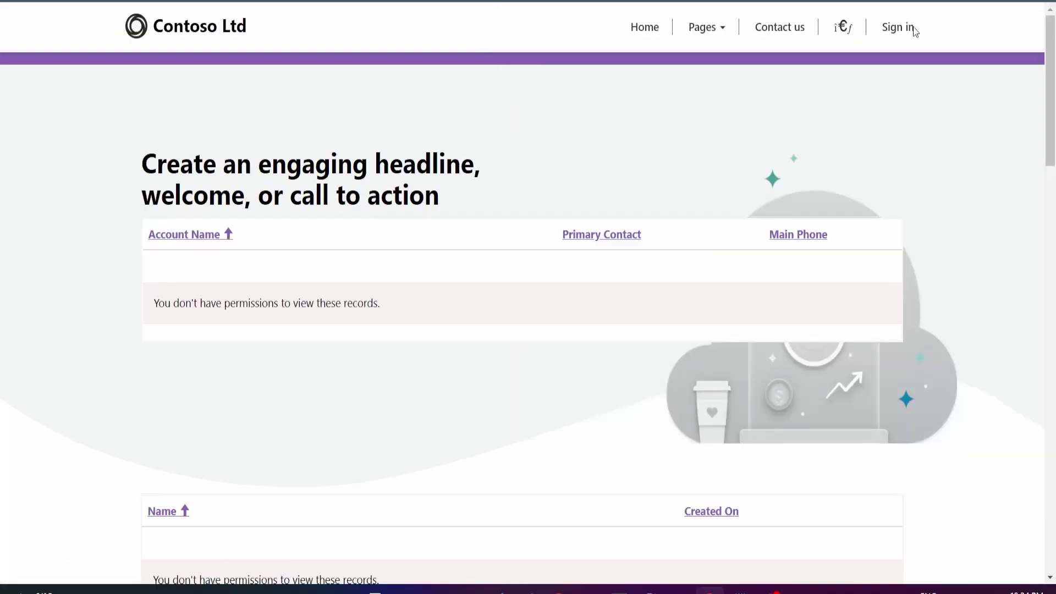
pyautogui.click(898, 37)
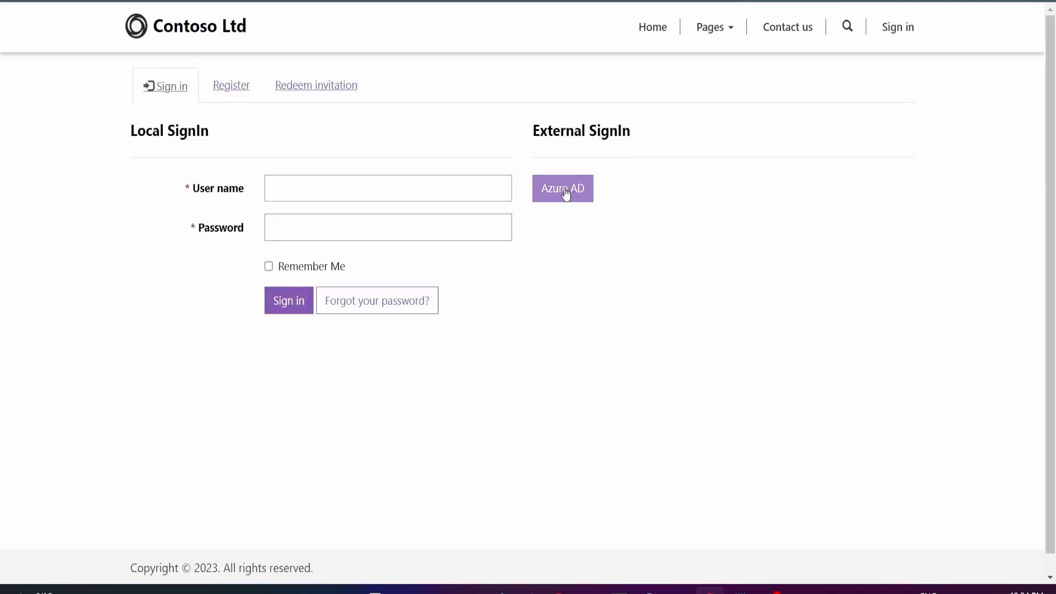
pyautogui.click(565, 194)
# Rerun the /_api/contacts call as the signed-in user and check its 403 error in Network.
pyautogui.rightClick(526, 75)
pyautogui.click(602, 302)
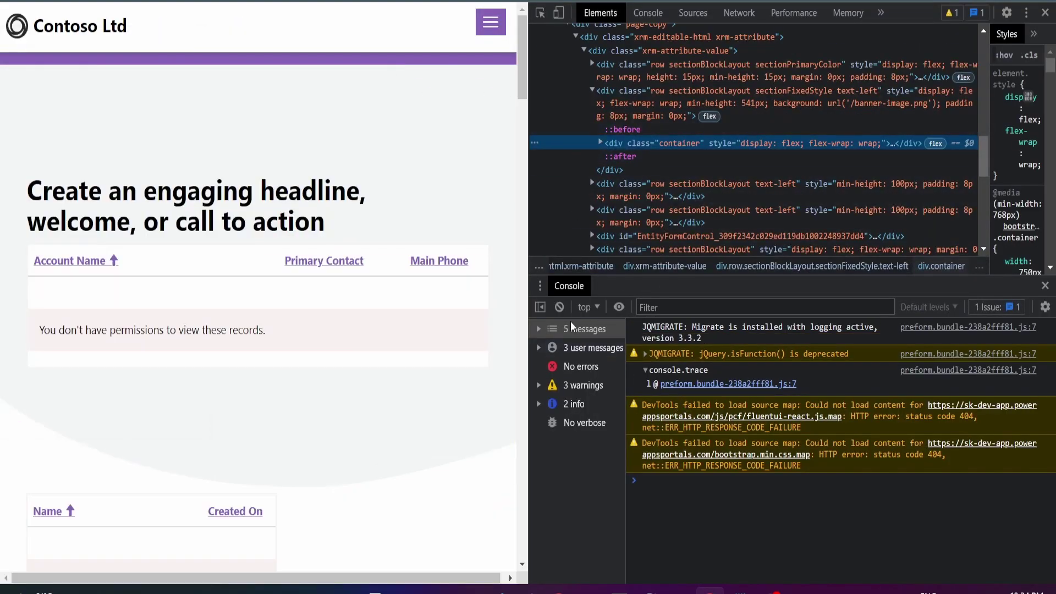
pyautogui.click(560, 307)
pyautogui.hotkey('ctrl', 'v')
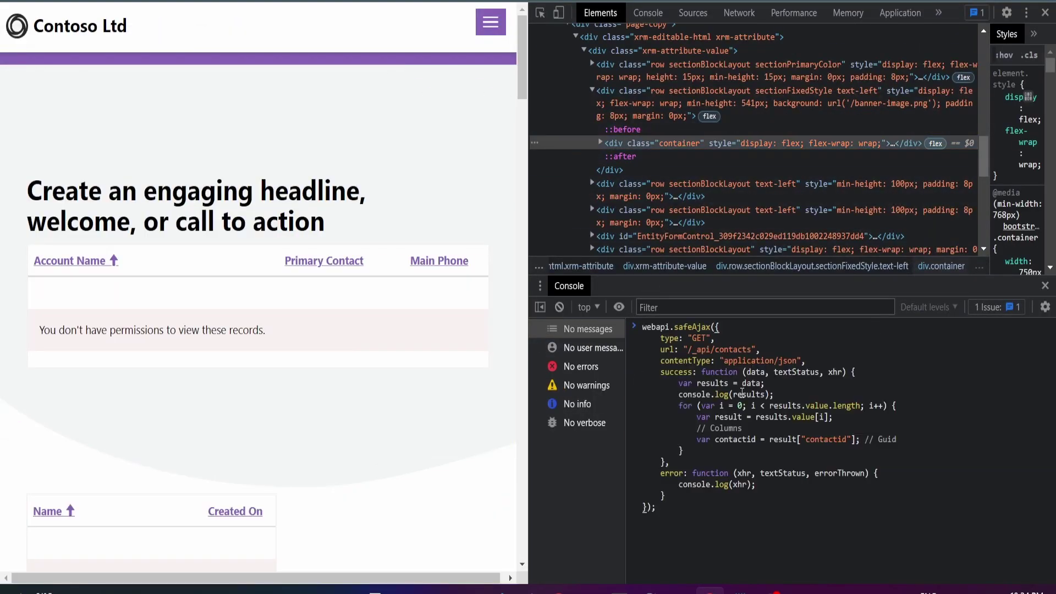
pyautogui.press('Return')
pyautogui.click(692, 13)
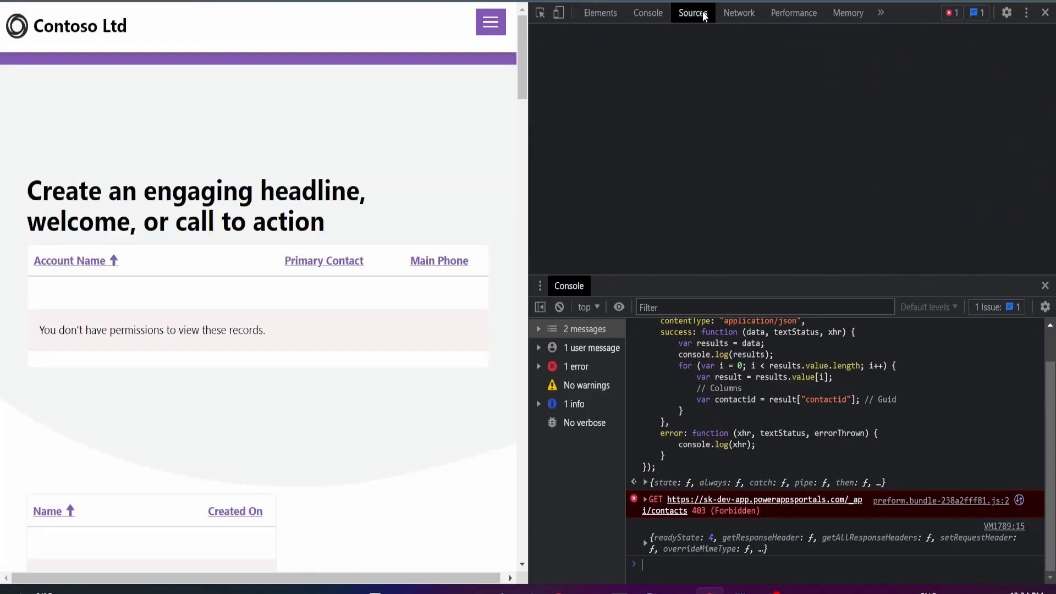
pyautogui.click(738, 12)
pyautogui.click(605, 196)
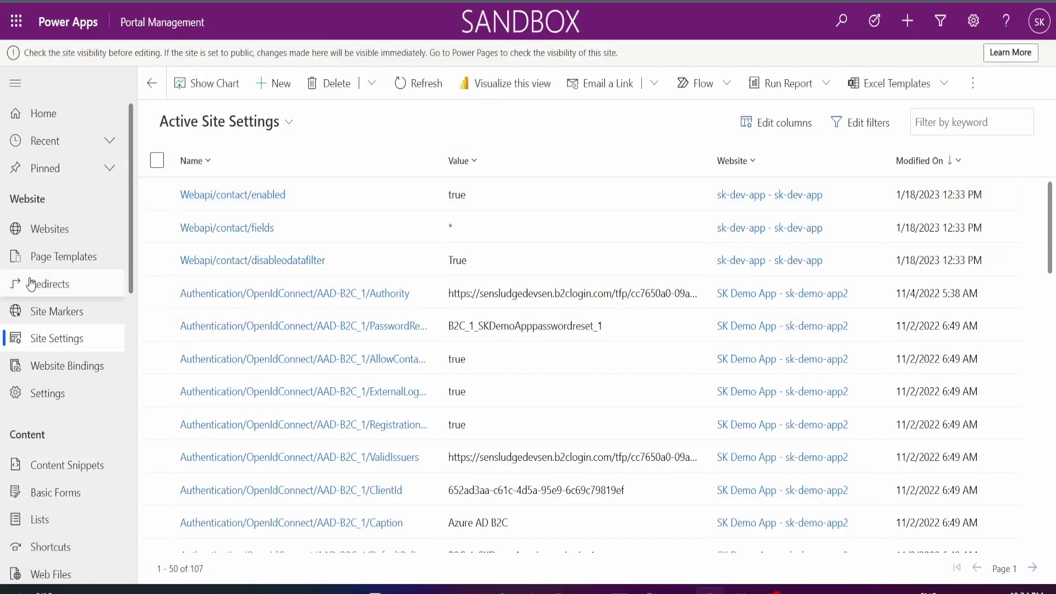
# Open the Table Permissions list under Security in the left navigation.
pyautogui.scroll(-3, 56, 357)
pyautogui.scroll(-2, 56, 357)
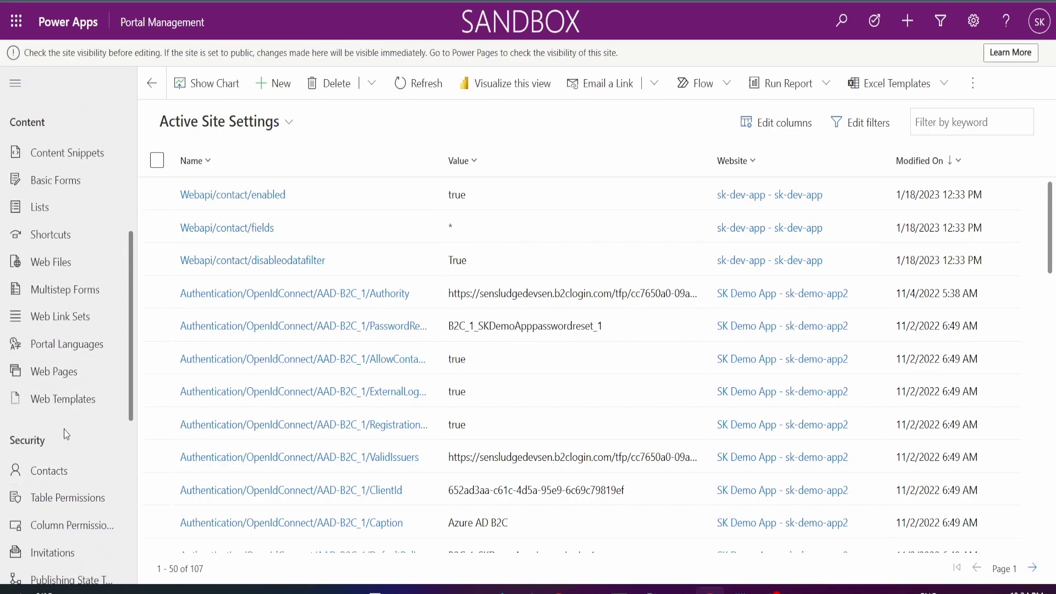
pyautogui.scroll(-3, 64, 429)
pyautogui.click(49, 347)
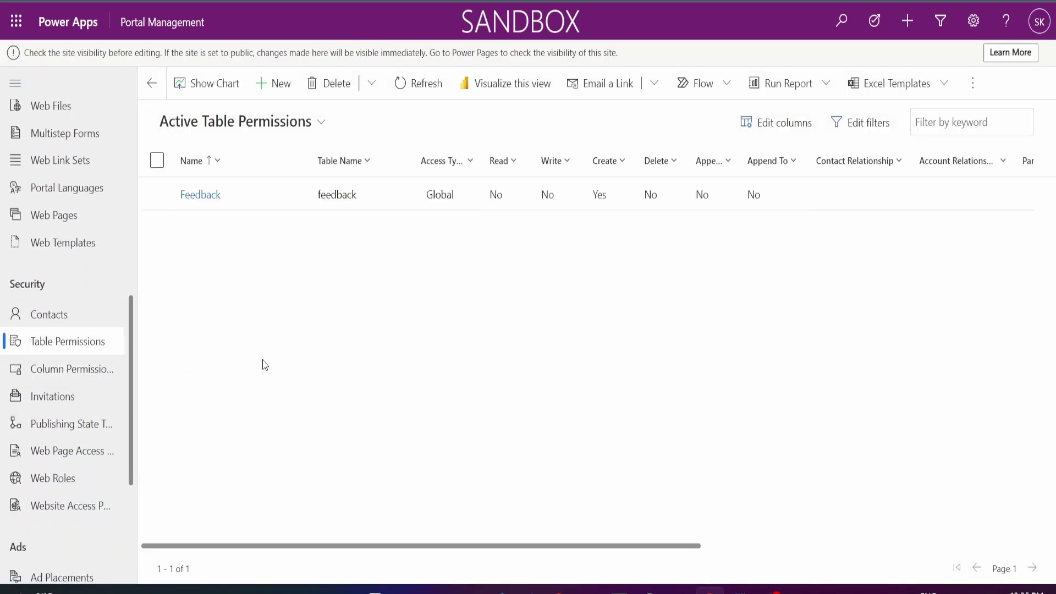
# Check the add-table-permissions step in the Notepad API setup notes, then return to Portal Management.
pyautogui.hotkey('alt', 'Tab')
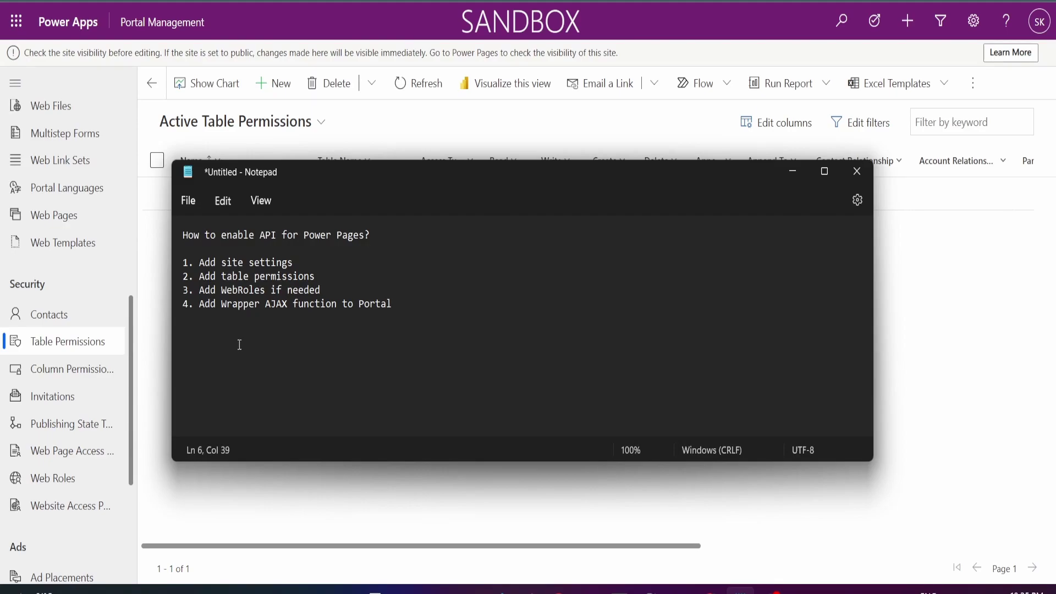
pyautogui.moveTo(201, 276); pyautogui.dragTo(325, 280)
pyautogui.hotkey('alt', 'Tab')
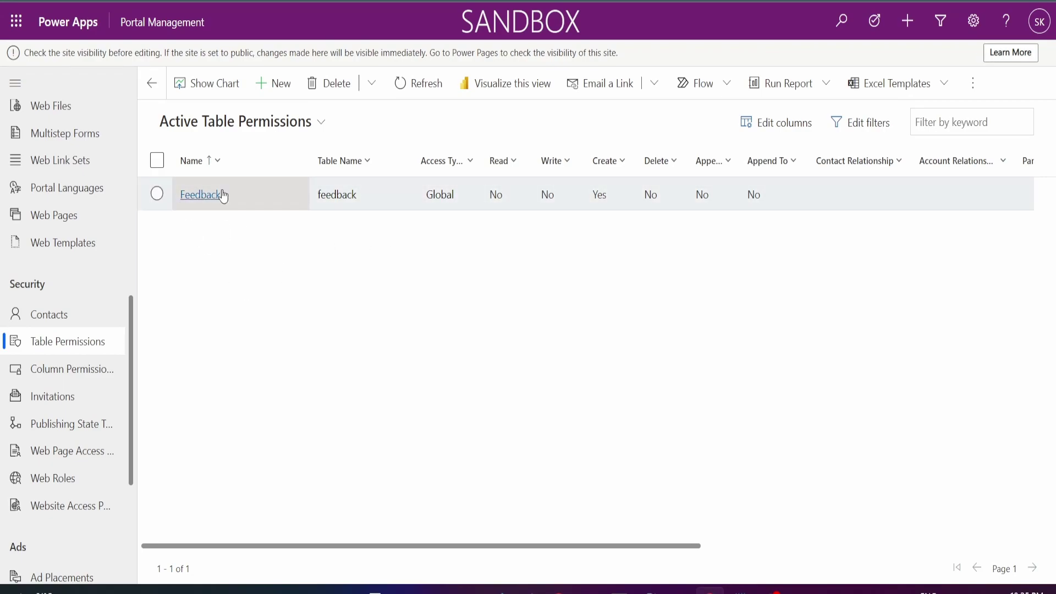
# Start a new table permission named 'Contact GLobal' for the Contact table on website sk-dev-app.
pyautogui.click(273, 84)
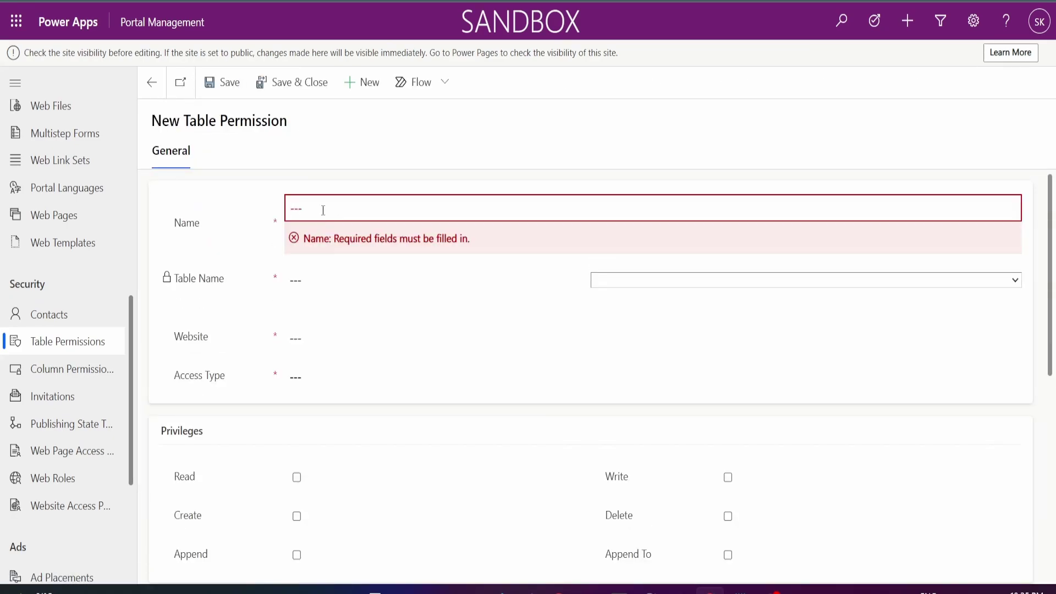
pyautogui.write('Contact GLobal')
pyautogui.click(640, 290)
pyautogui.click(631, 256)
pyautogui.write('columnmapping')
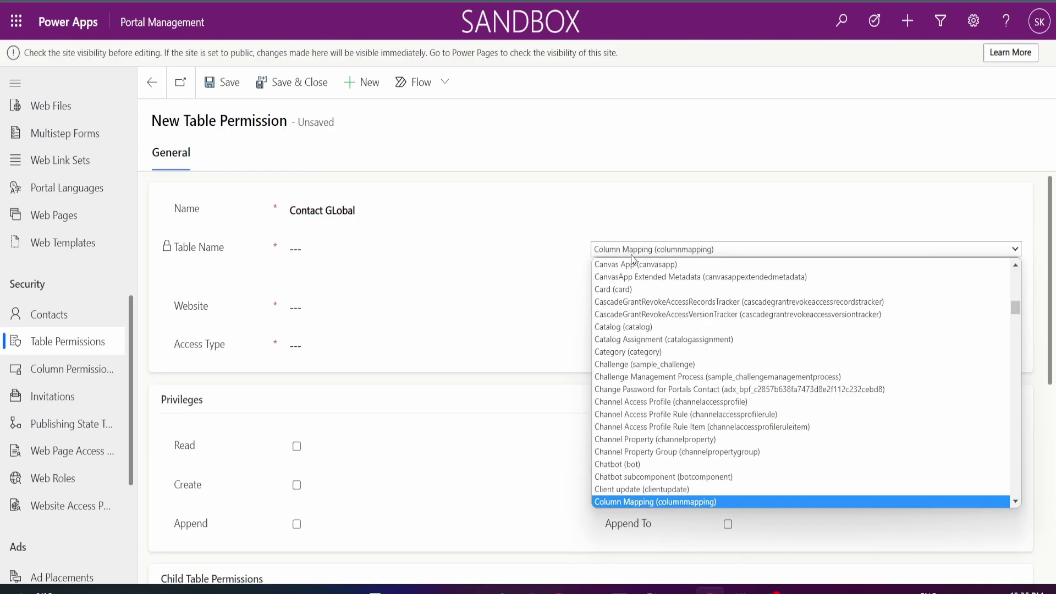
pyautogui.write('ntact (contact')
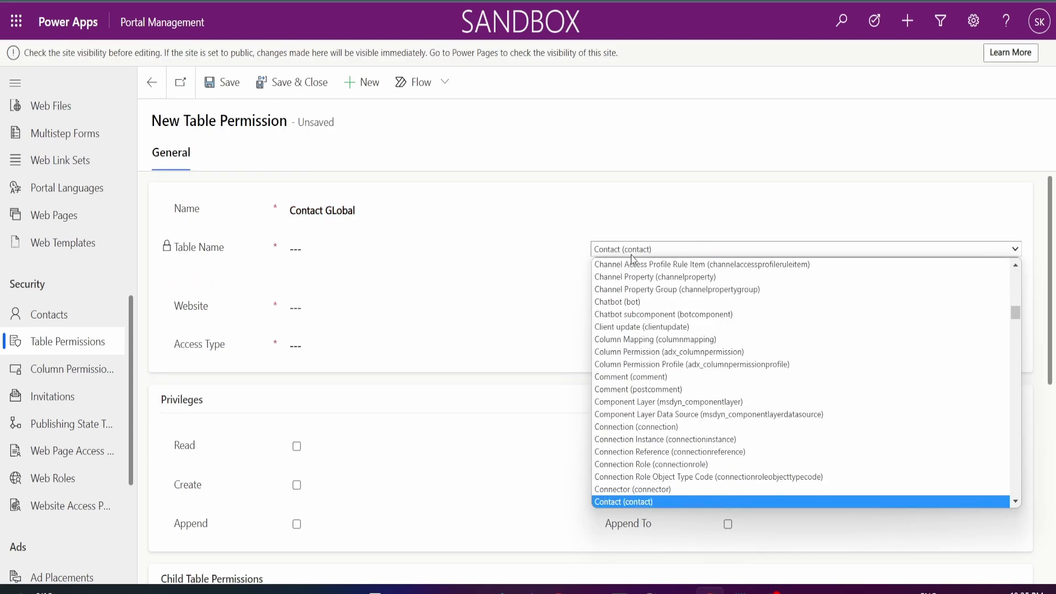
pyautogui.press('Return')
pyautogui.click(349, 316)
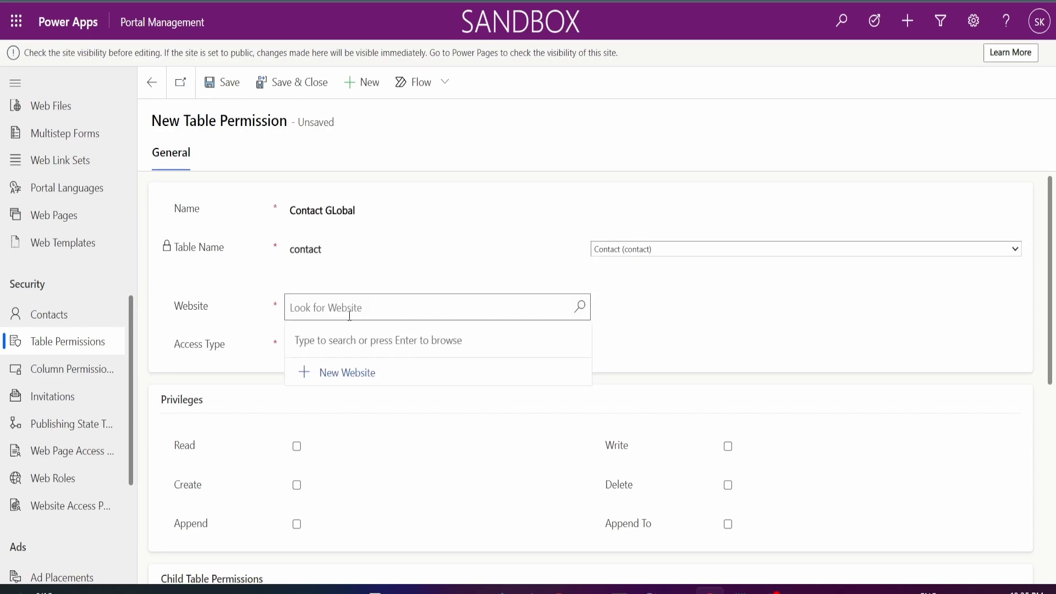
pyautogui.press('Down')
pyautogui.press('Down')
pyautogui.press('Return')
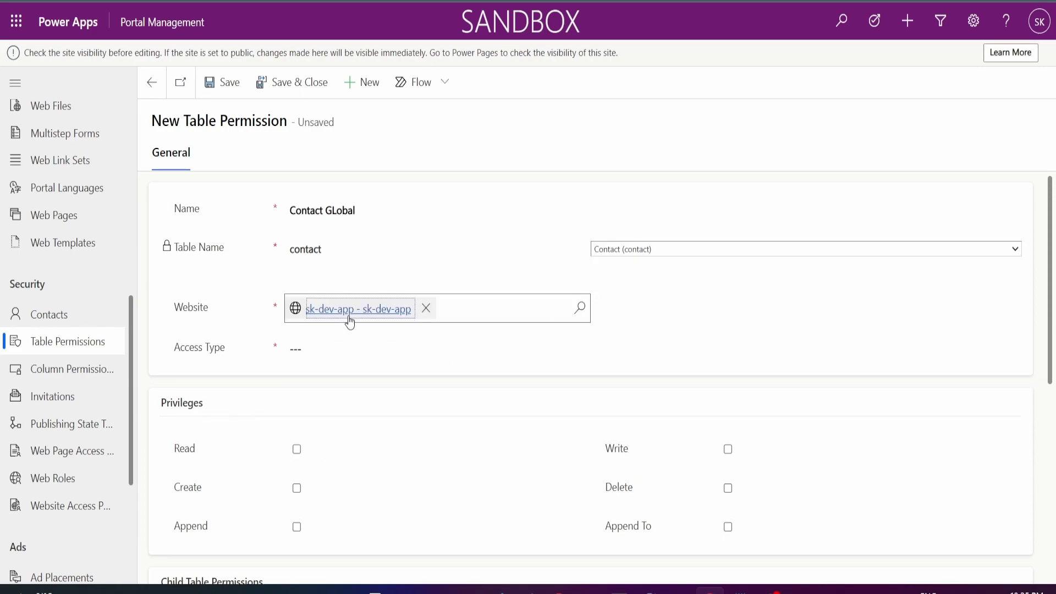
# Set the access type to Global, grant the Read privilege, and save the permission.
pyautogui.click(333, 346)
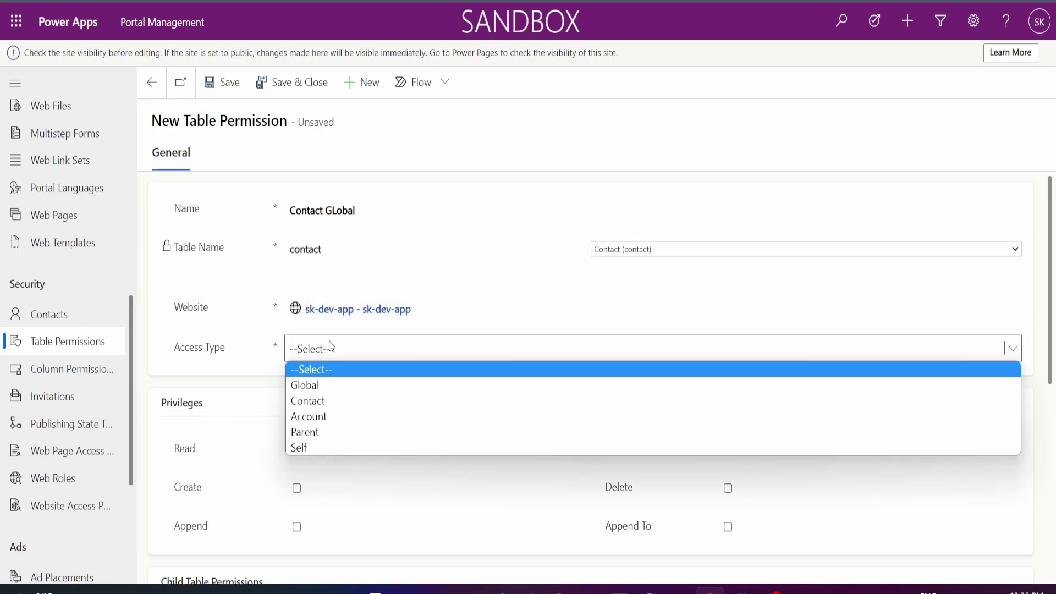
pyautogui.click(325, 385)
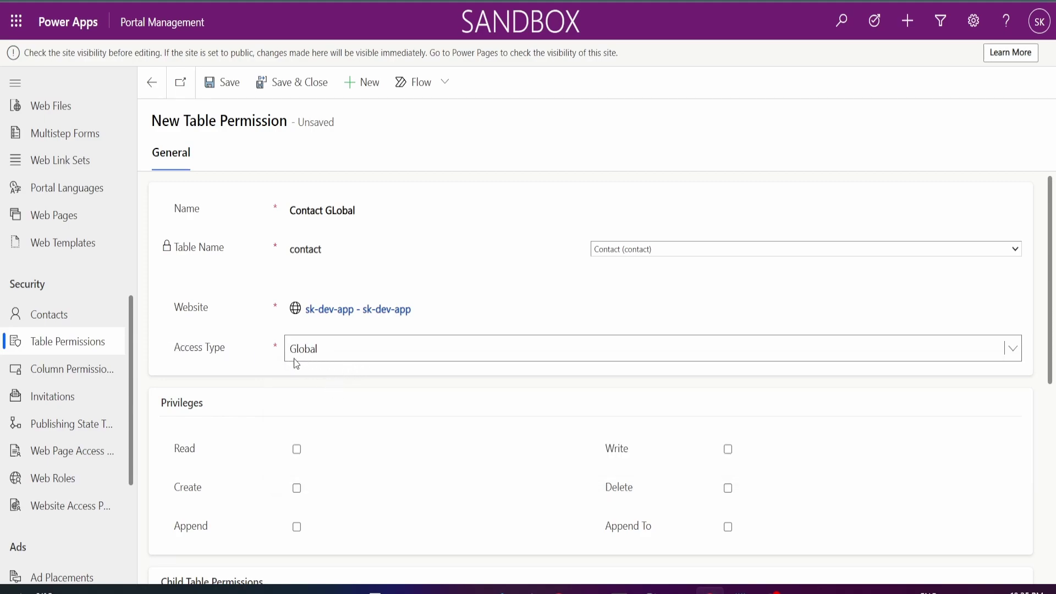
pyautogui.scroll(-1, 295, 363)
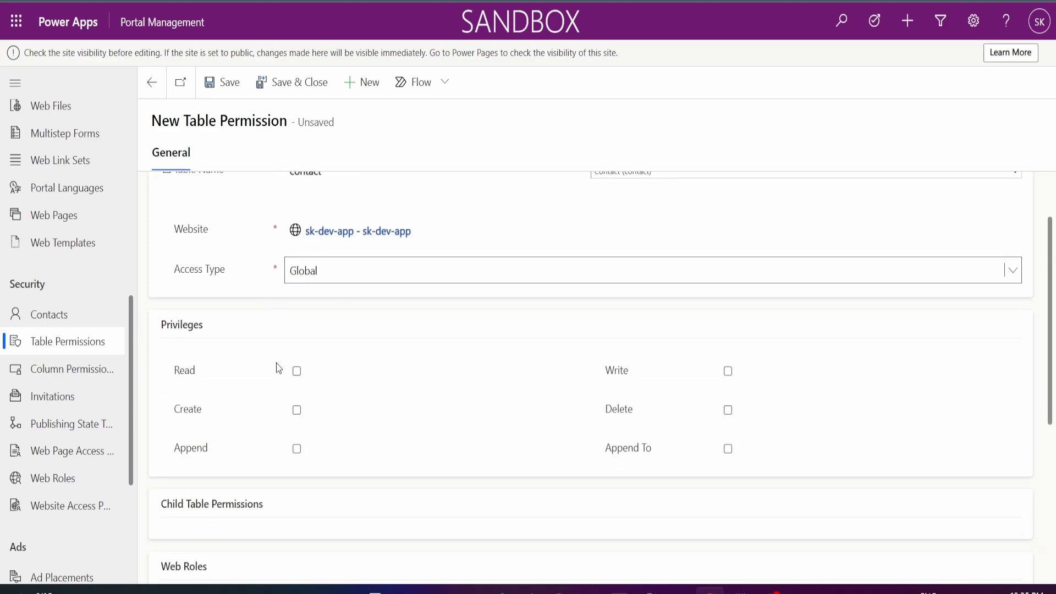
pyautogui.click(297, 372)
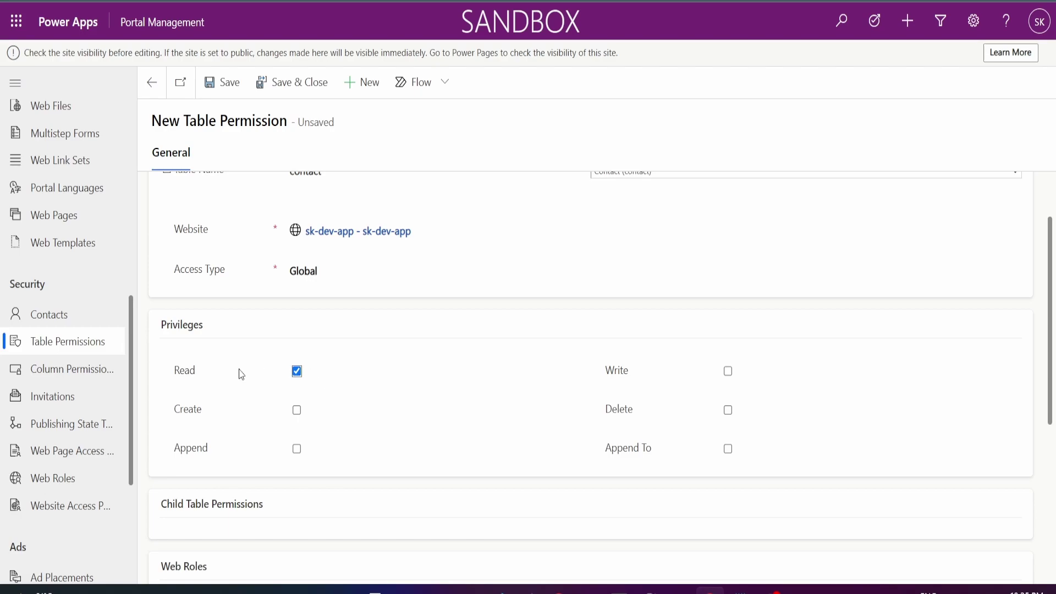
pyautogui.scroll(-2, 244, 368)
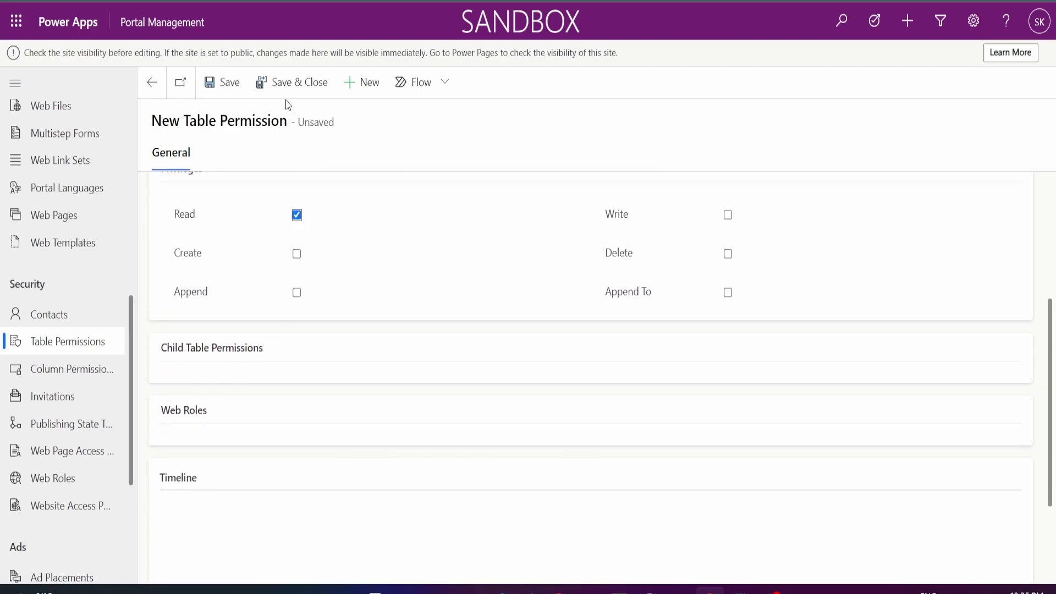
pyautogui.click(234, 89)
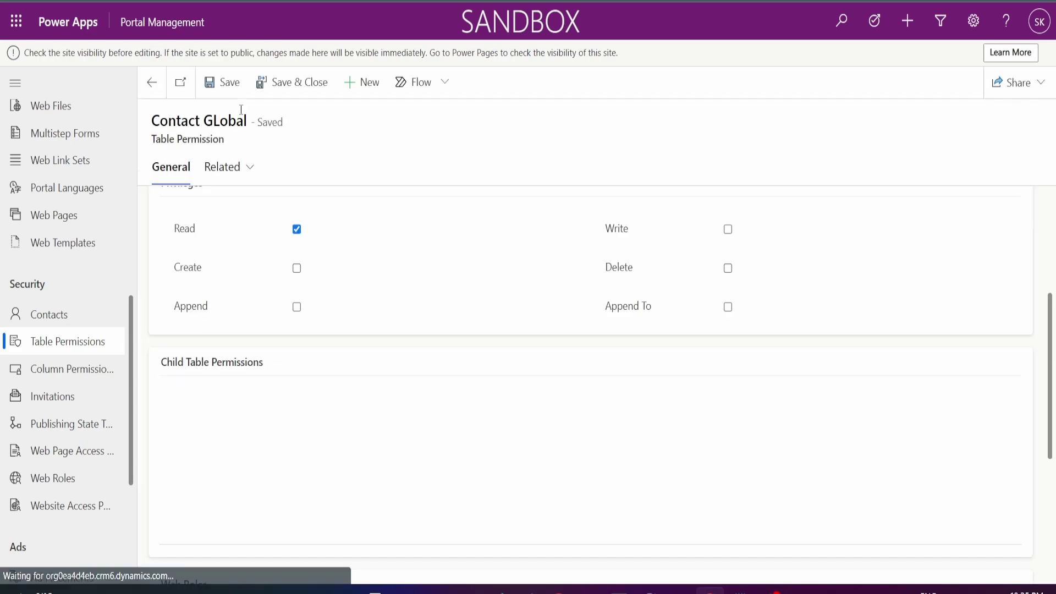
pyautogui.scroll(-5, 266, 302)
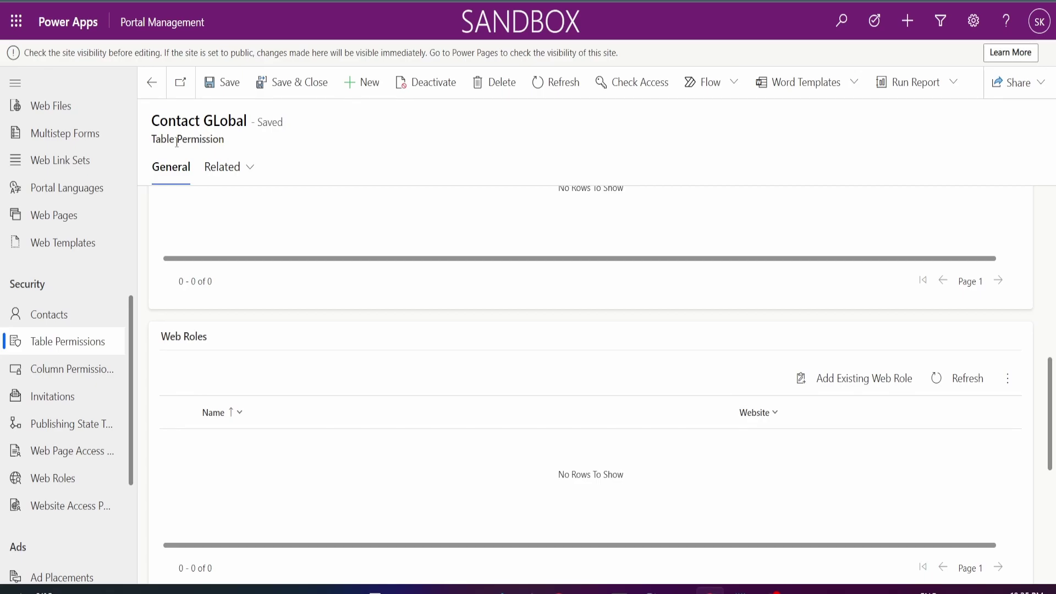
# Add the existing Authenticated Users (sk-dev-app) web role to the Contact GLobal permission.
pyautogui.click(844, 392)
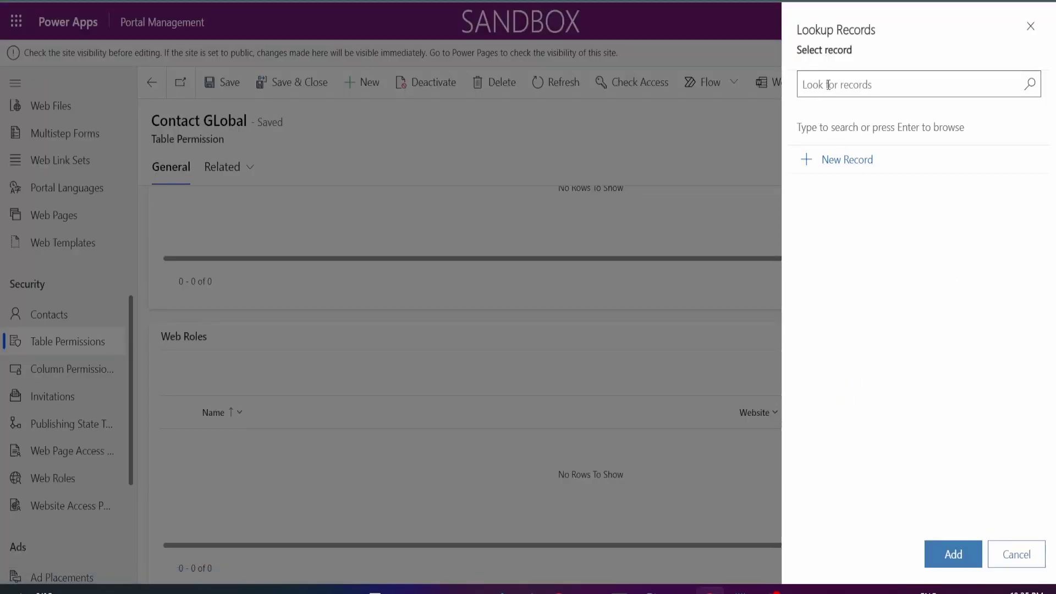
pyautogui.click(1028, 85)
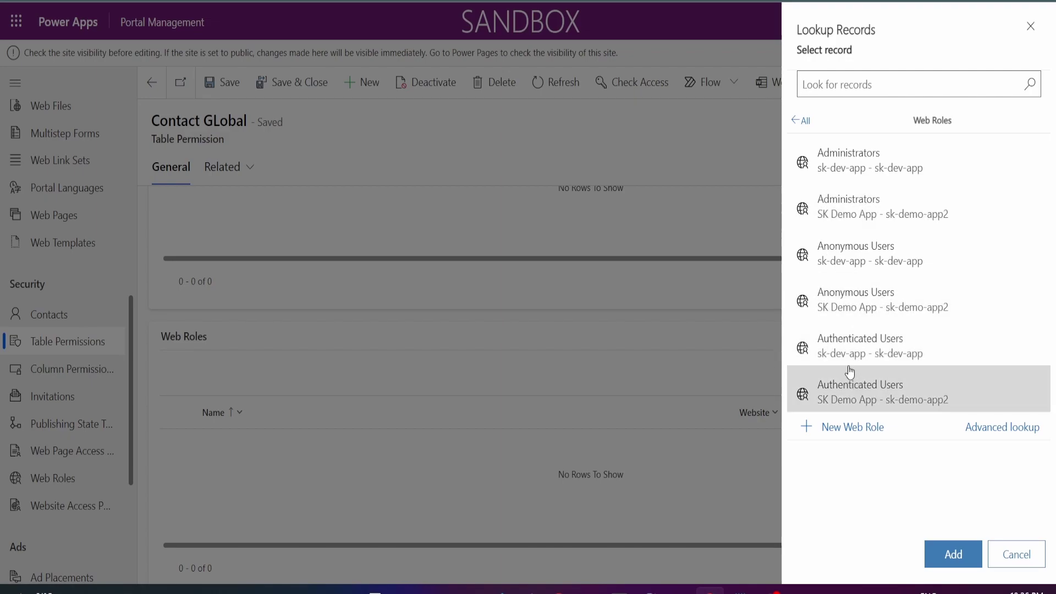
pyautogui.click(870, 354)
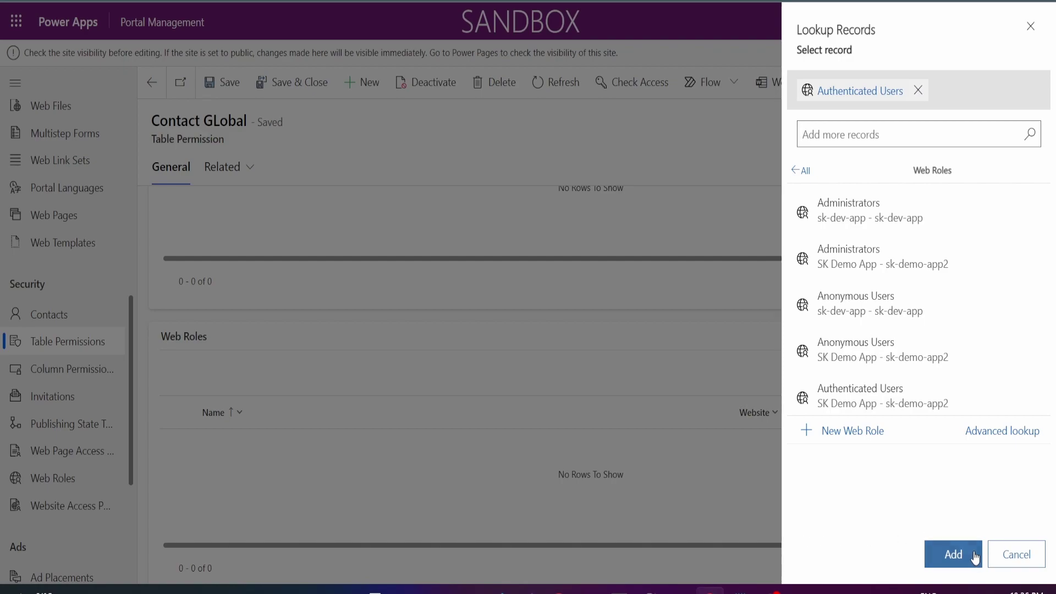
pyautogui.click(956, 555)
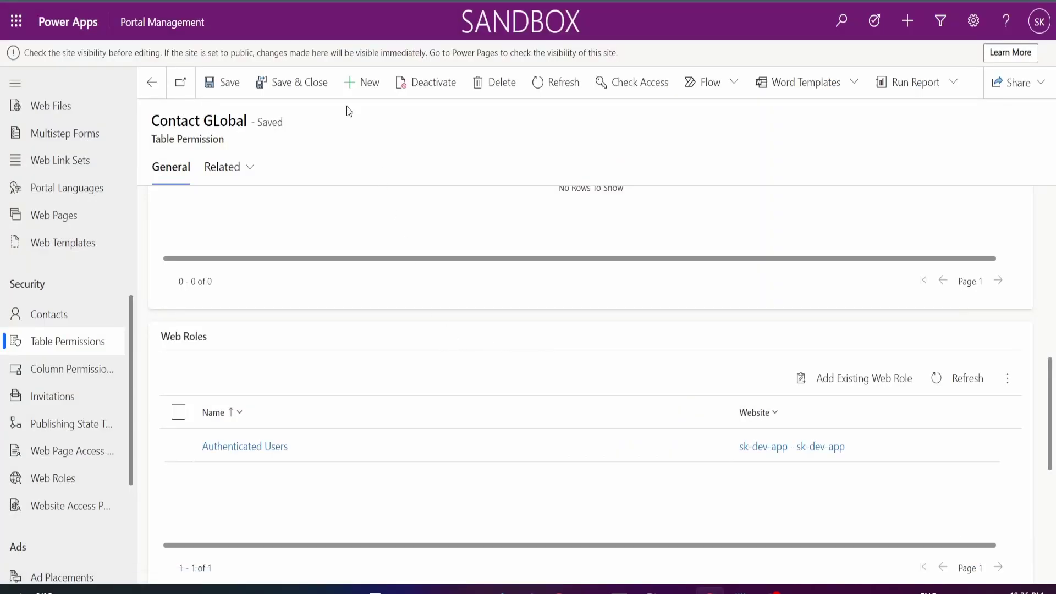
# Save and close the permission, sync the site configuration, and rerun the pasted /_api/contacts safeAjax call.
pyautogui.click(302, 88)
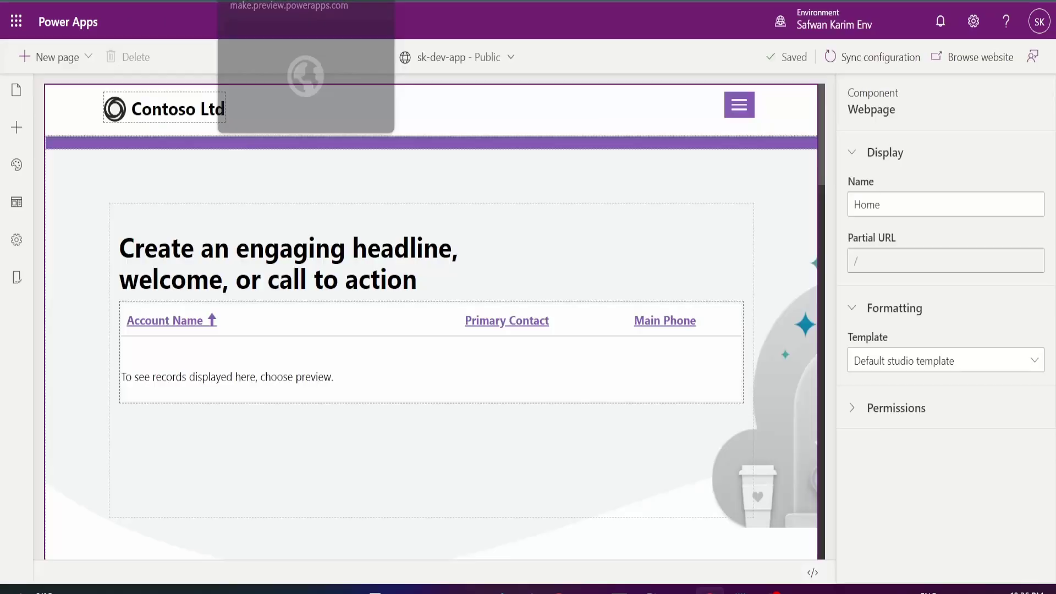
pyautogui.click(871, 58)
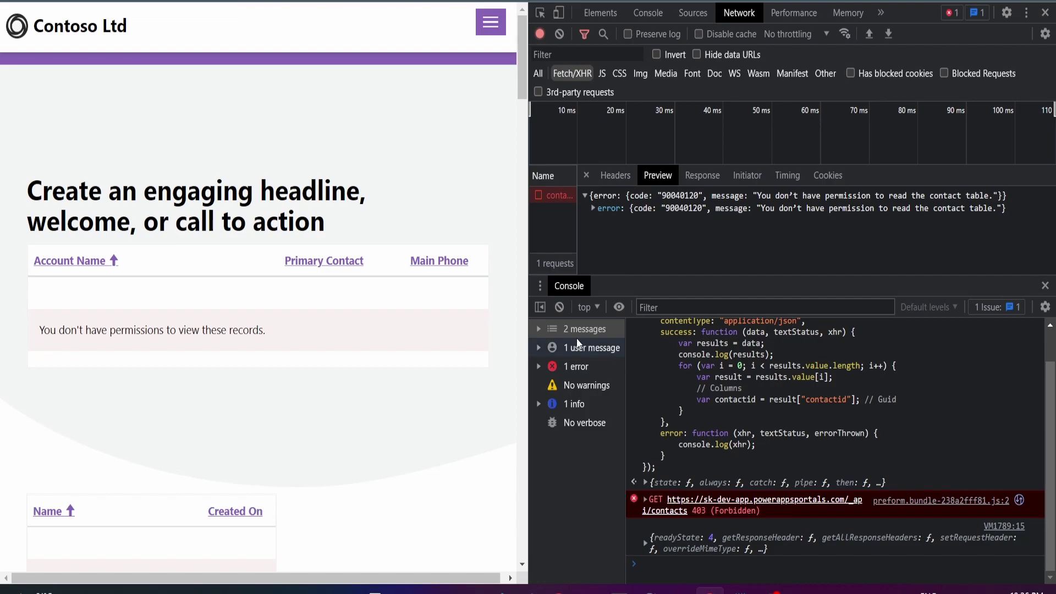
pyautogui.click(560, 307)
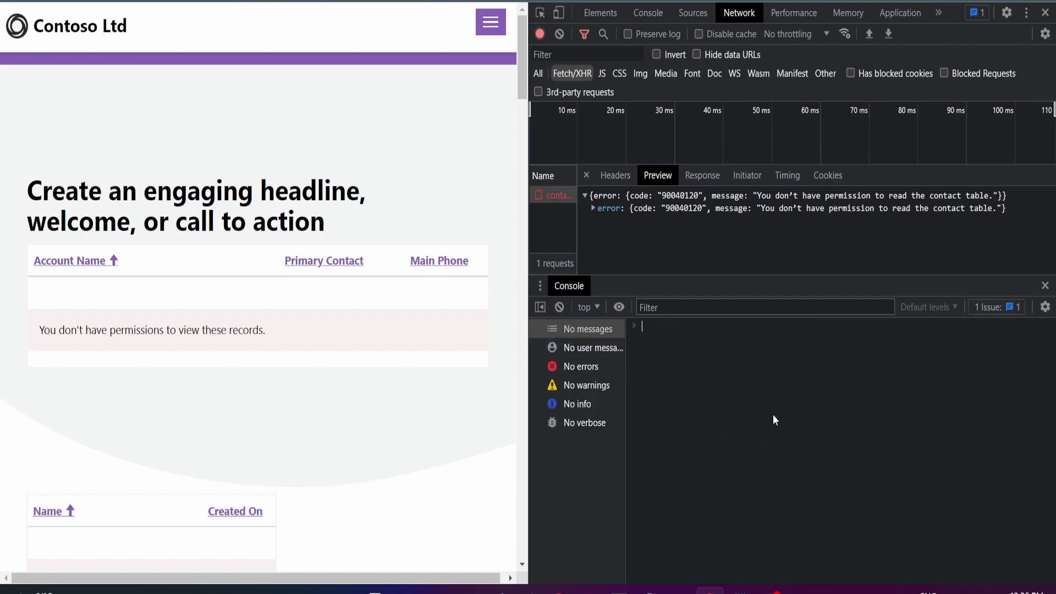
pyautogui.write('webapi.safeAjax({     type: "GET",     url: "/_api/contacts",     contentType: "application/json",     success: function (data, textStatus, xhr) {         var results = data;         console.log(results);         for (var i = 0; i < results.value.length; i++) {             var result = results.value[i];             // Columns             var contactid = result["contactid"]; // Guid         }     },     error: function (xhr, textStatus, errorThrown) {         console.log(xhr);     } });')
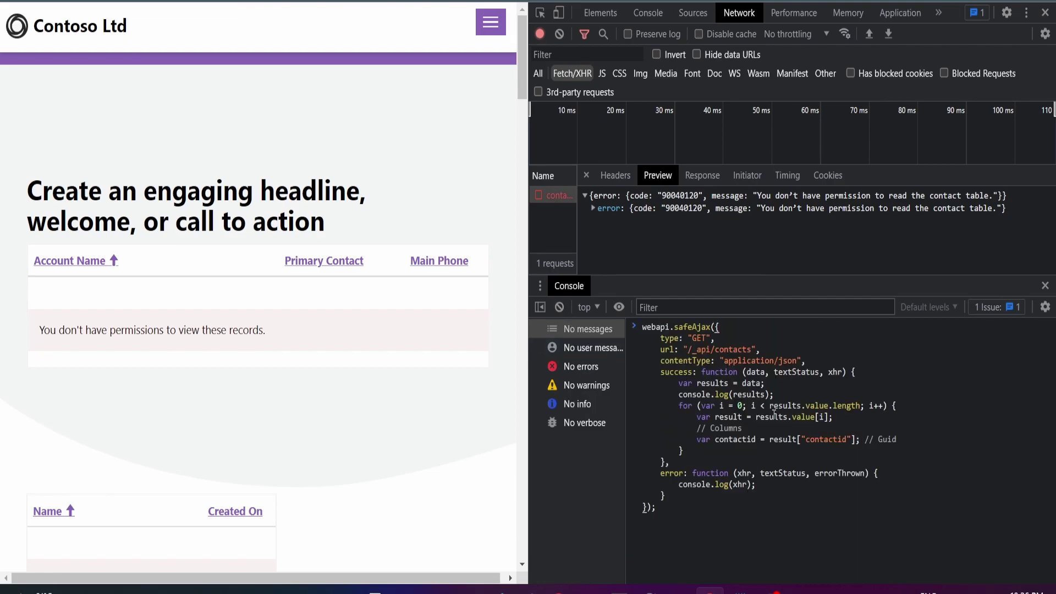
pyautogui.press('Return')
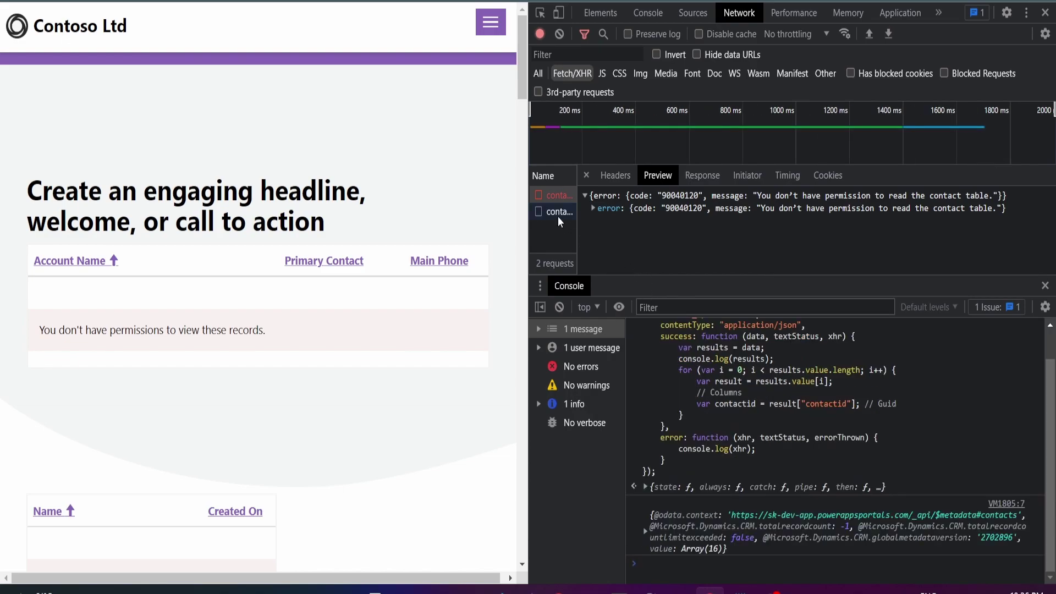
# Inspect the contacts response in Network Preview, confirming 16 returned contact records.
pyautogui.click(557, 215)
pyautogui.moveTo(701, 289); pyautogui.dragTo(712, 437)
pyautogui.click(609, 260)
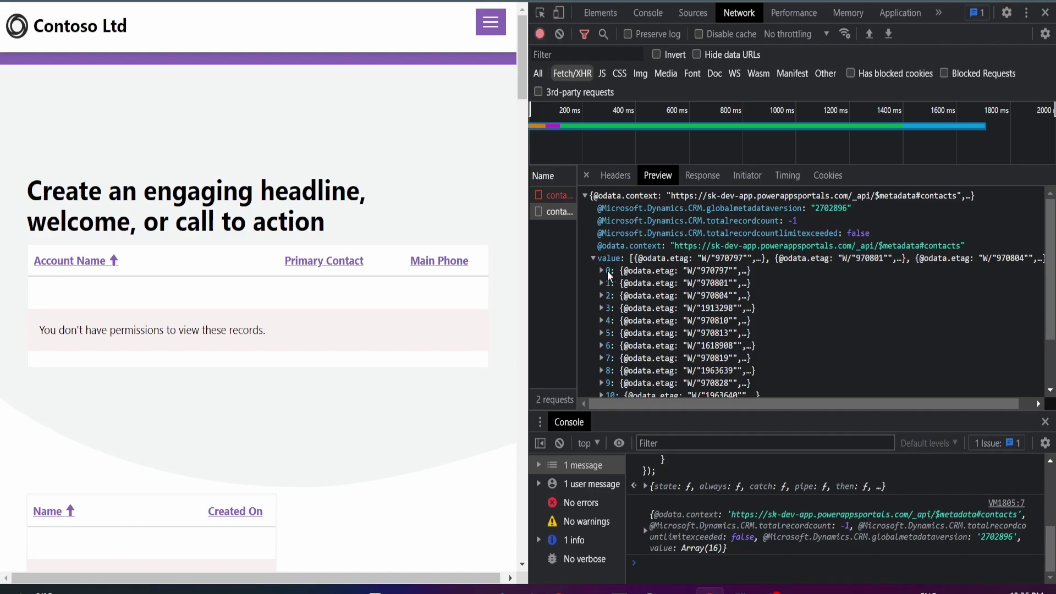
pyautogui.scroll(-2, 666, 314)
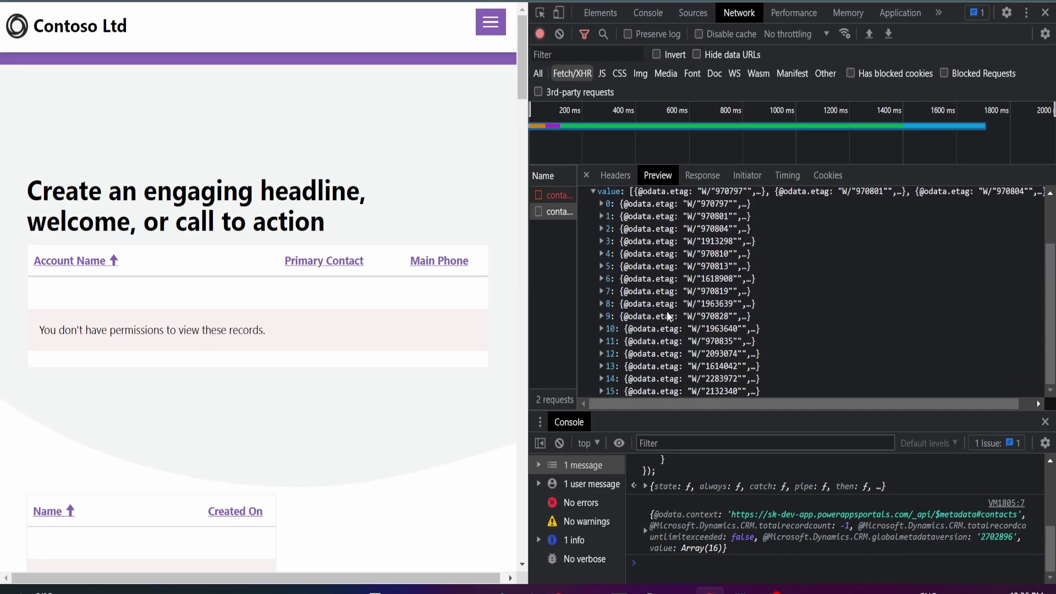
pyautogui.scroll(2, 667, 313)
pyautogui.click(602, 271)
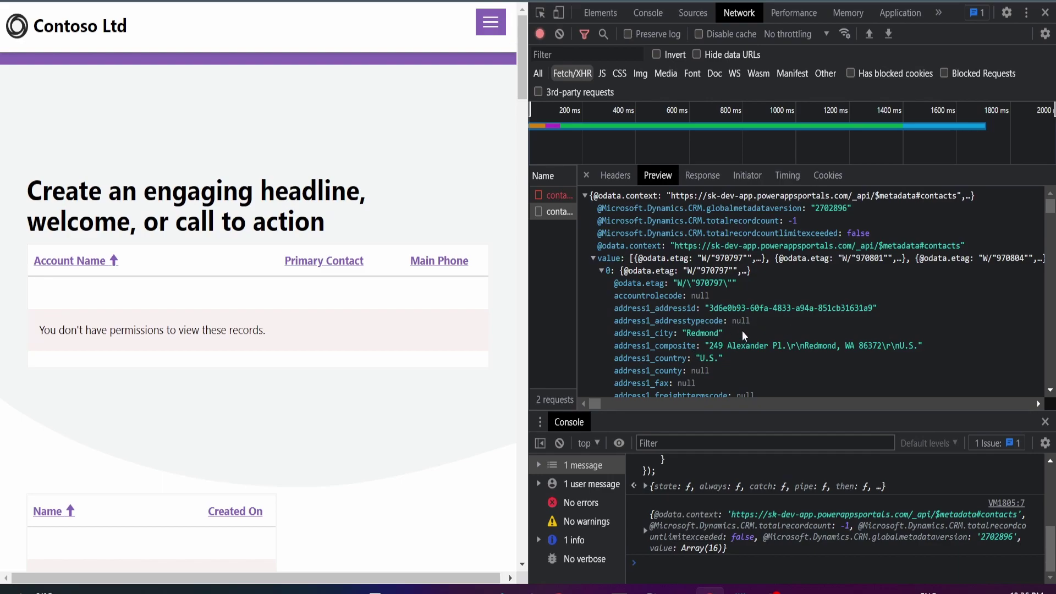
pyautogui.click(593, 258)
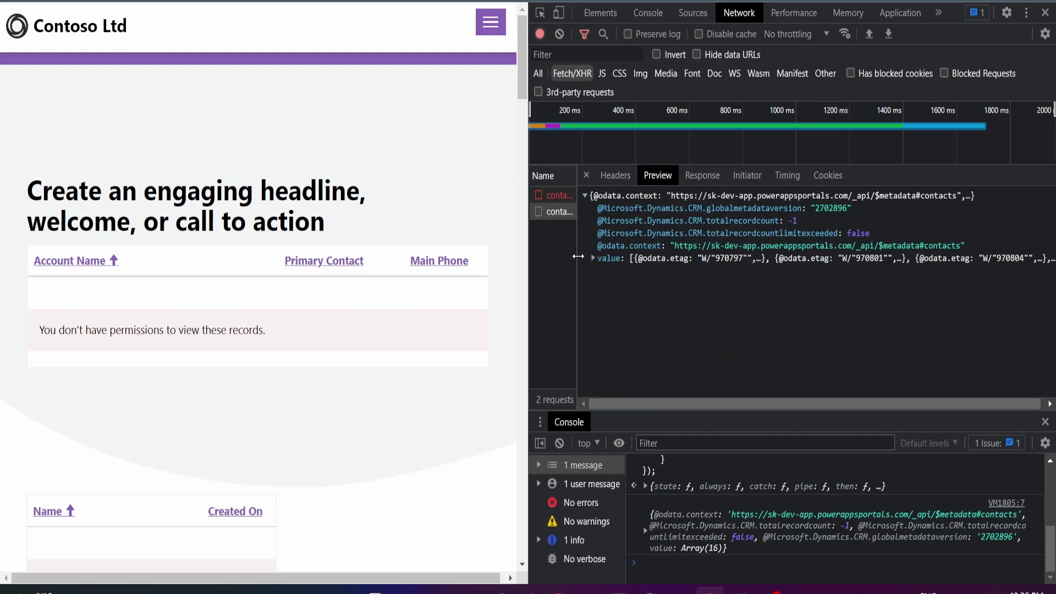
pyautogui.hotkey('alt', 'Tab')
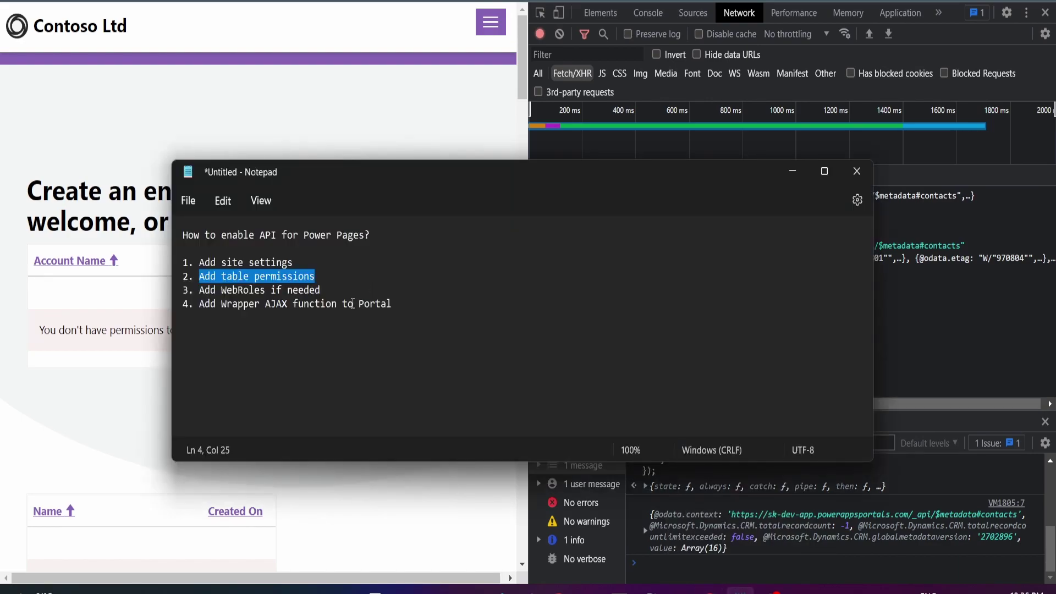
pyautogui.press('Right')
pyautogui.hotkey('shift', 'Right')
pyautogui.hotkey('shift', 'Right')
pyautogui.hotkey('shift', 'Right')
pyautogui.hotkey('shift', 'Right')
pyautogui.hotkey('shift', 'Right')
pyautogui.hotkey('shift', 'Right')
pyautogui.hotkey('shift', 'Right')
pyautogui.hotkey('shift', 'Right')
pyautogui.hotkey('shift', 'Right')
pyautogui.hotkey('shift', 'Right')
pyautogui.hotkey('shift', 'Right')
pyautogui.hotkey('shift', 'Right')
pyautogui.hotkey('shift', 'Right')
pyautogui.hotkey('shift', 'Right')
pyautogui.hotkey('shift', 'Right')
pyautogui.hotkey('shift', 'Right')
pyautogui.hotkey('shift', 'Right')
pyautogui.hotkey('shift', 'Right')
pyautogui.moveTo(206, 291); pyautogui.dragTo(332, 293)
pyautogui.click(527, 147)
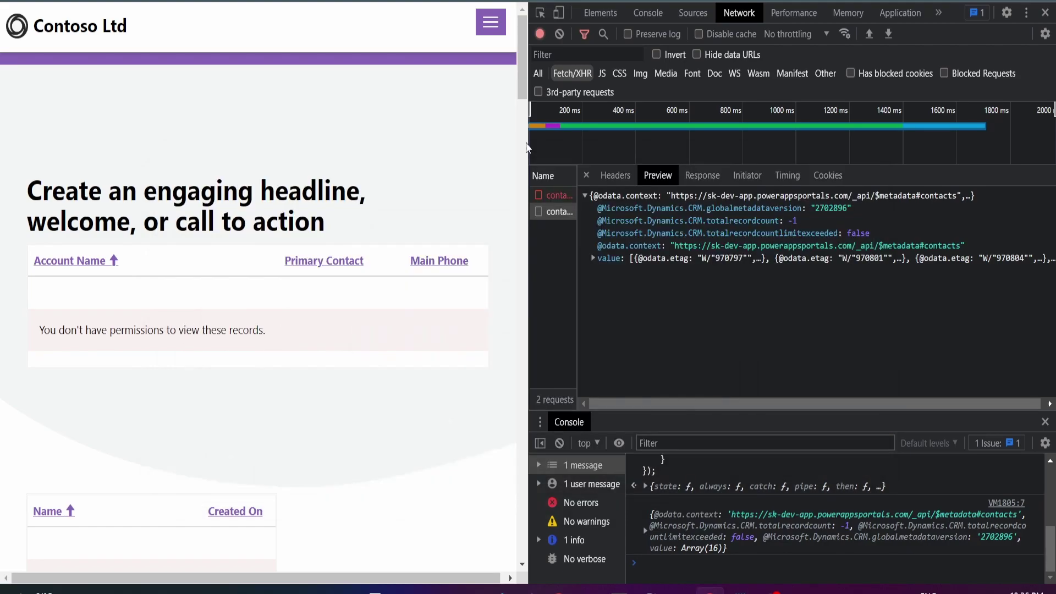